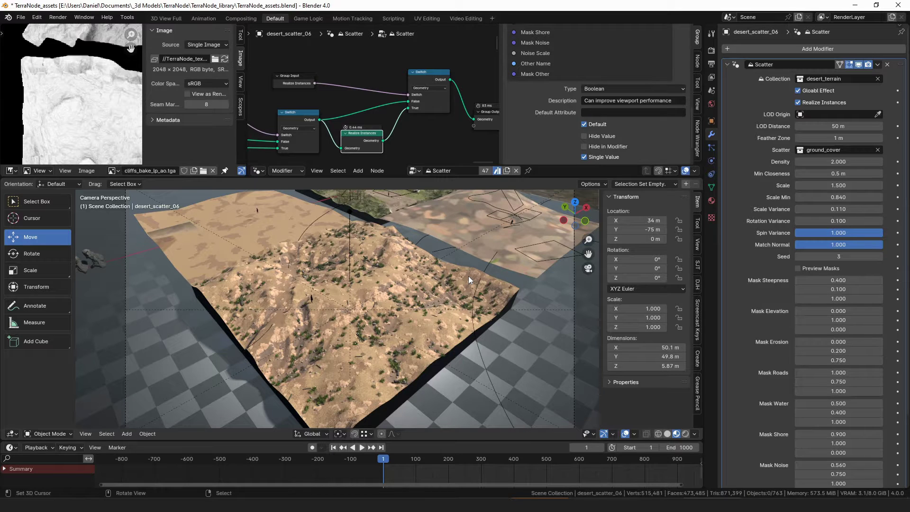
middle_drag(454, 114, 436, 95)
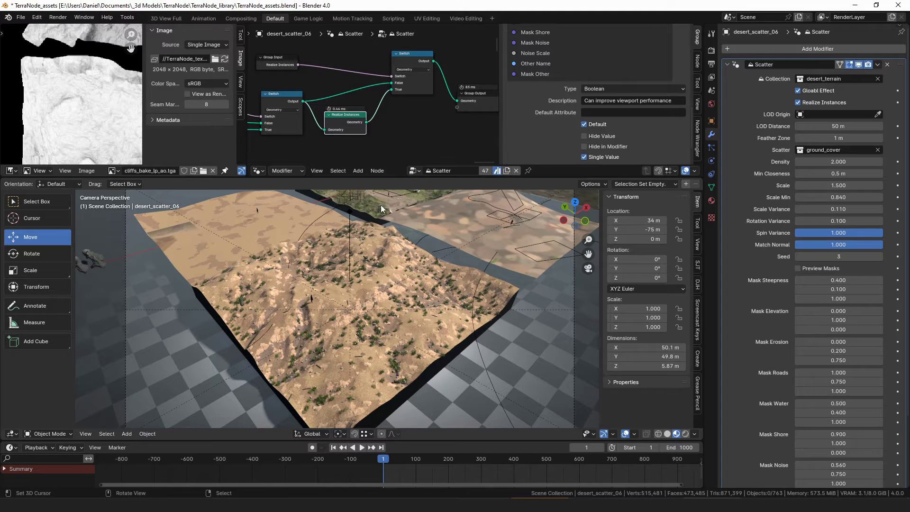
click(440, 286)
click(448, 284)
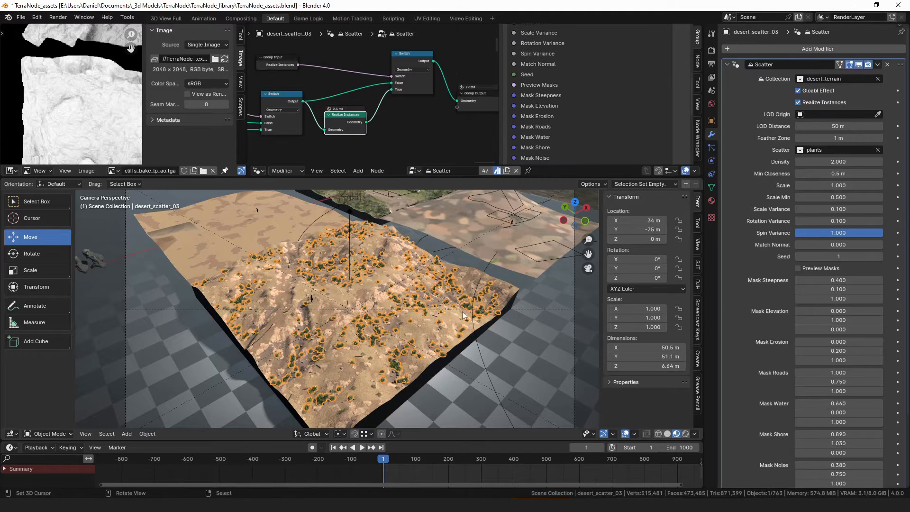
middle_drag(502, 292, 465, 288)
key(Escape)
mouse_move(352, 122)
mouse_down()
mouse_move(360, 116)
mouse_move(354, 120)
mouse_up()
drag(407, 56, 406, 75)
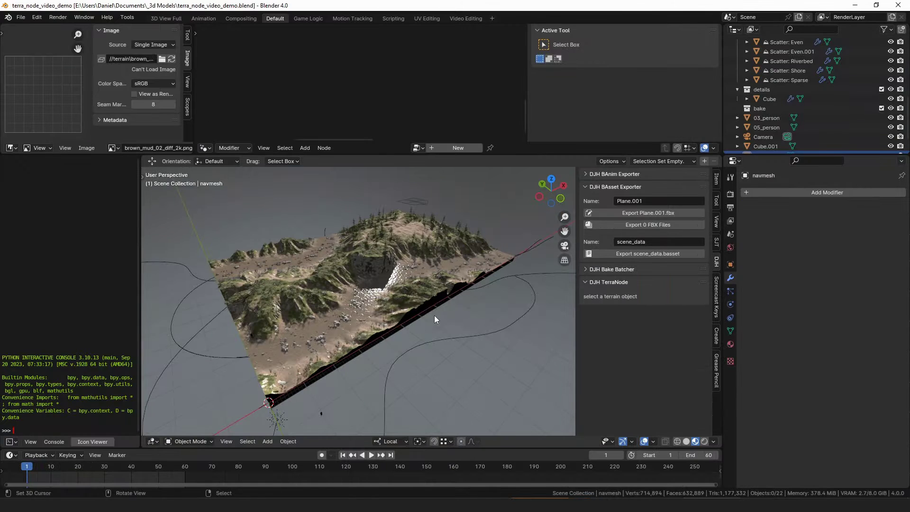
Step: Select the terrain tile at the scene's front edge and look over its DJH TerraNode naming, output and export options
middle_drag(459, 287, 460, 287)
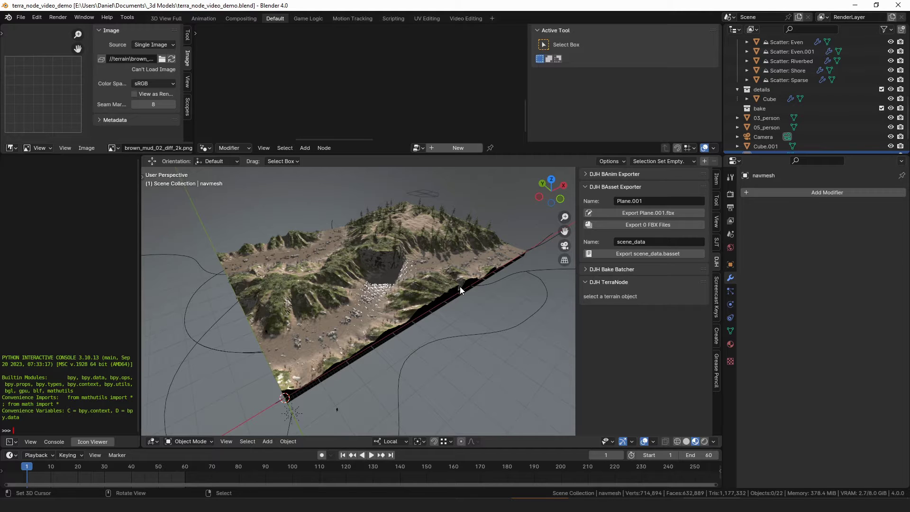
scroll(422, 312, up, 2)
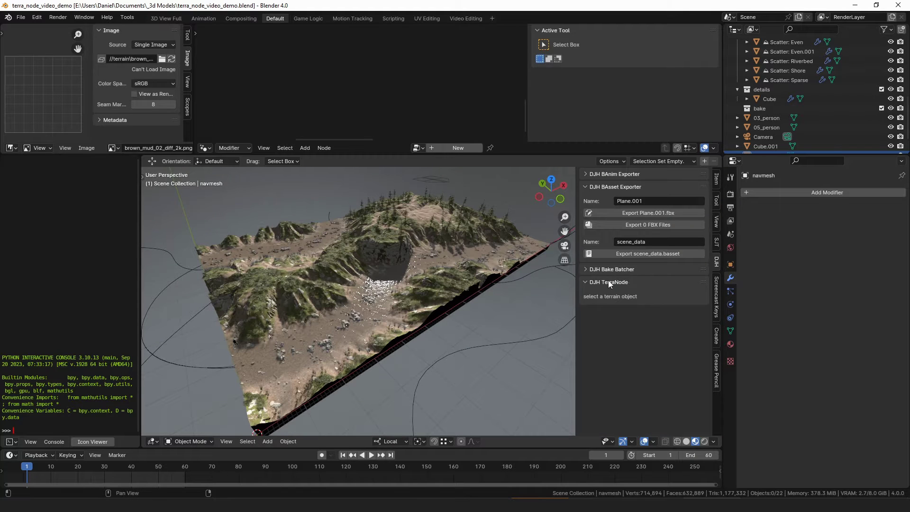
click(584, 282)
click(584, 282)
click(445, 309)
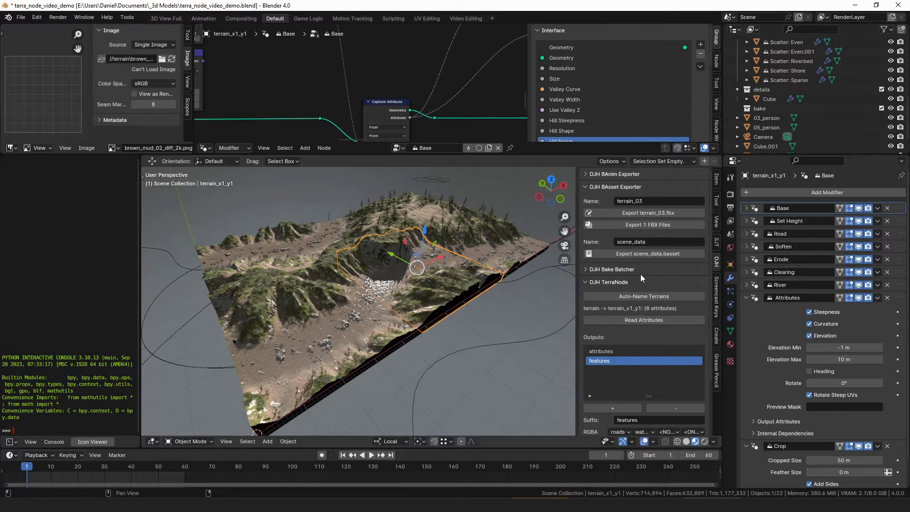
scroll(641, 275, down, 3)
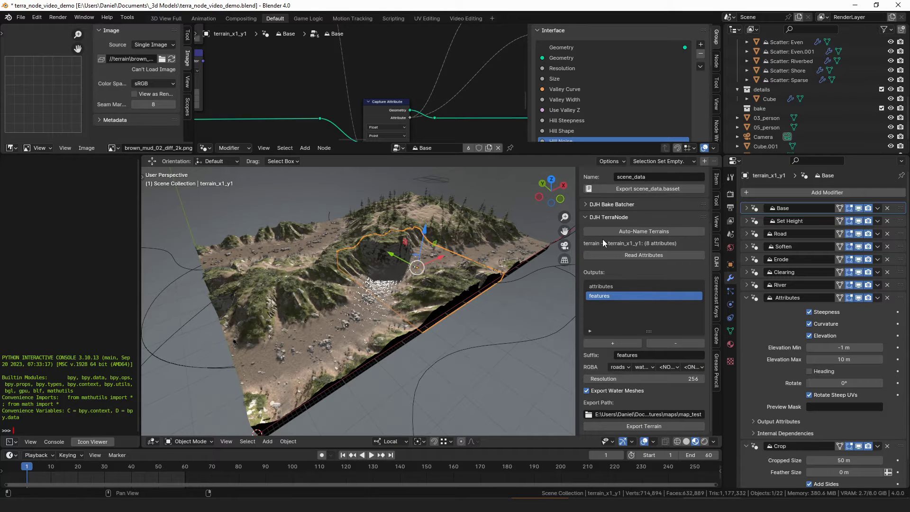
Step: Open the add-ons section of the preferences
click(37, 17)
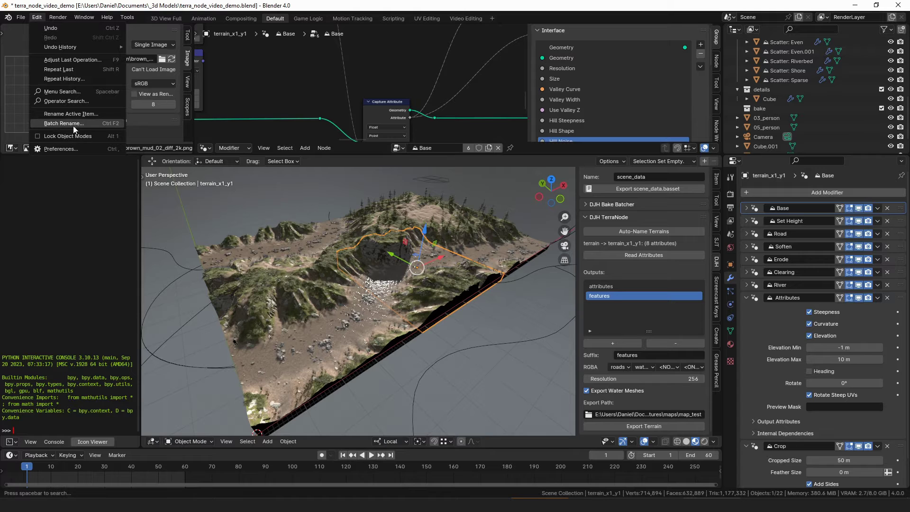
click(53, 149)
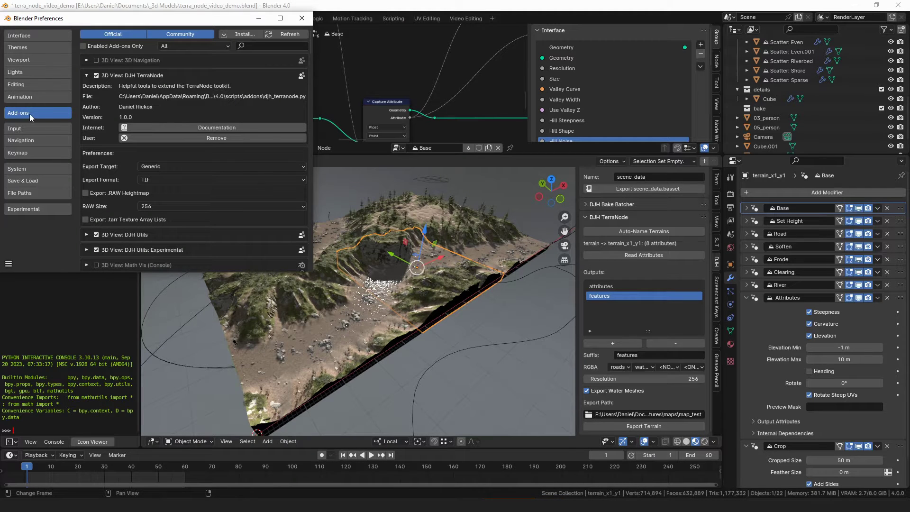
click(232, 33)
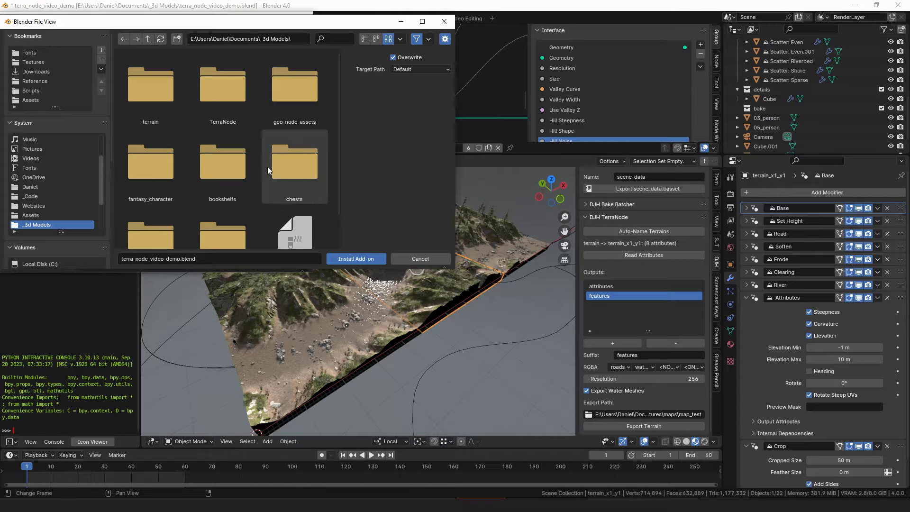
click(288, 191)
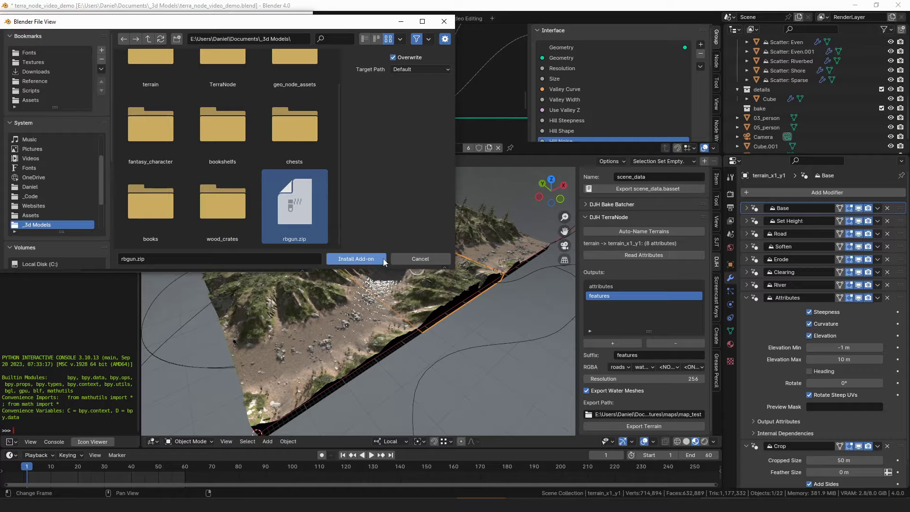
click(440, 261)
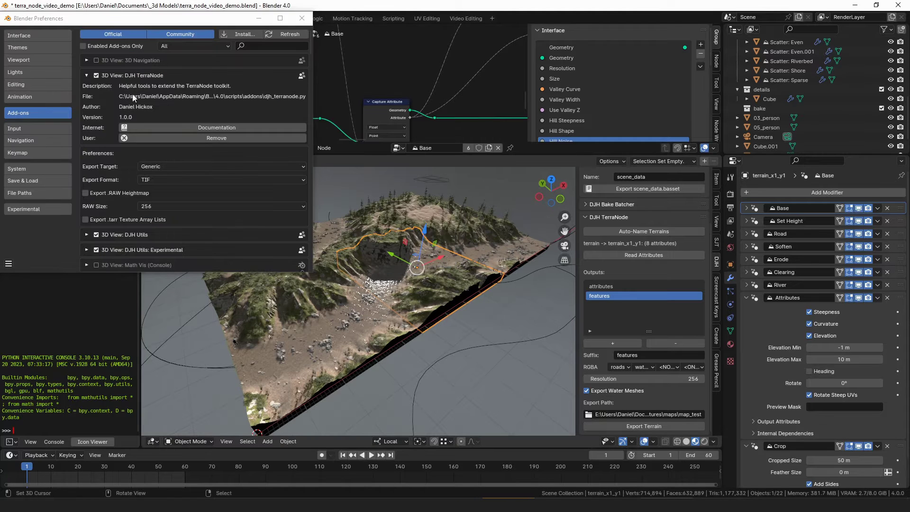
Step: Examine the DJH TerraNode add-on's details and its export preferences
click(86, 75)
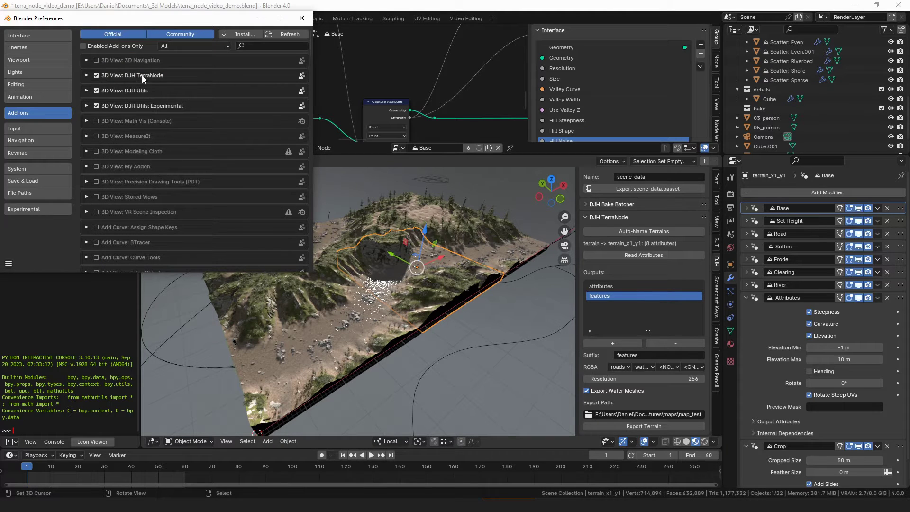
click(87, 75)
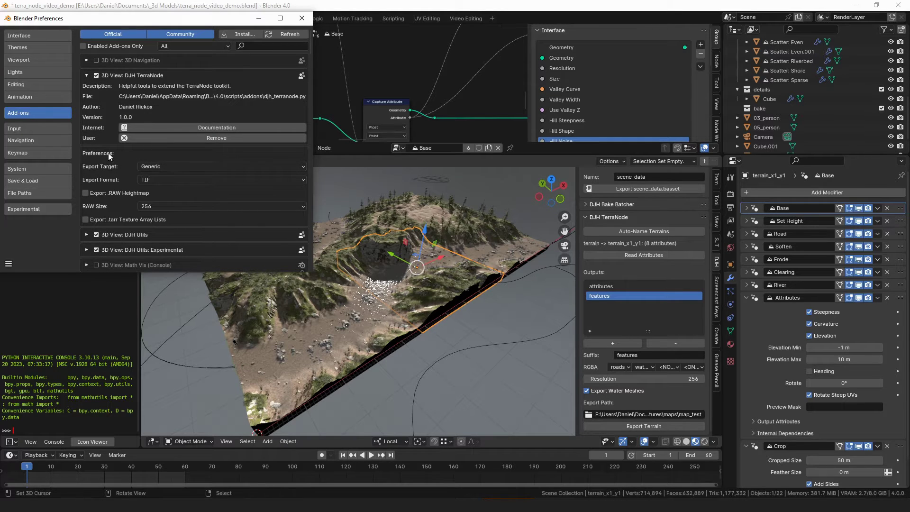
click(86, 76)
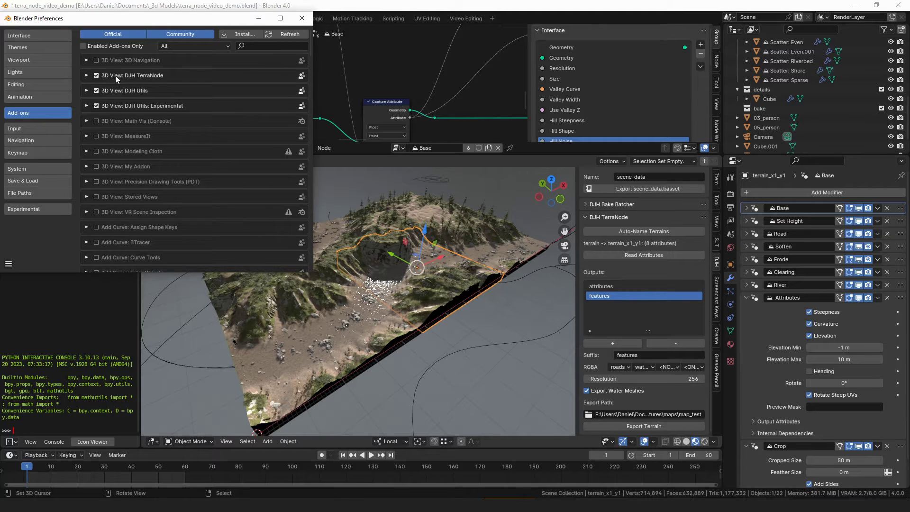
click(86, 76)
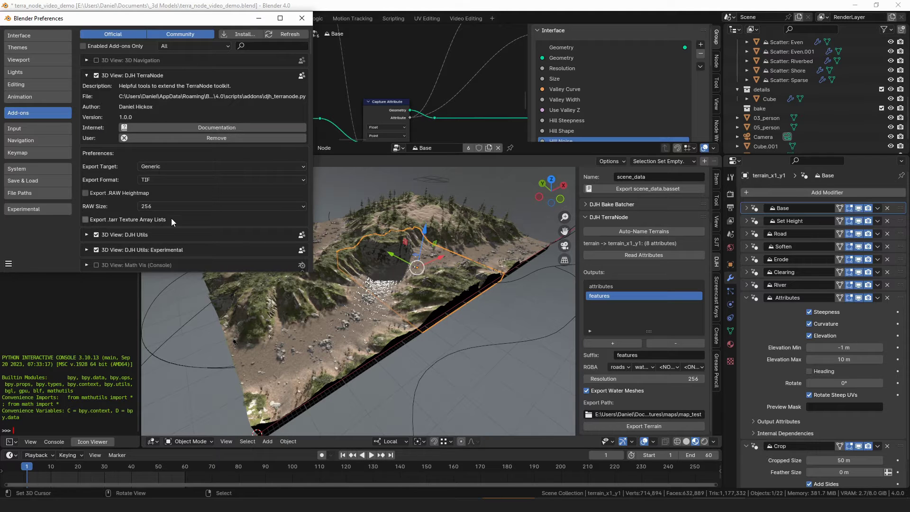
Step: Try the Unreal and Unity export targets for DJH TerraNode, and return the export target to Generic
click(172, 167)
click(176, 167)
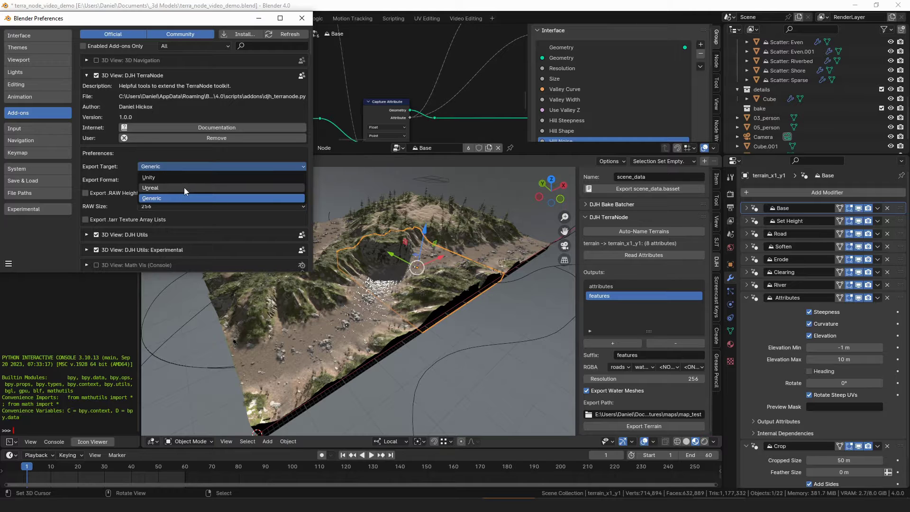
click(184, 187)
click(183, 166)
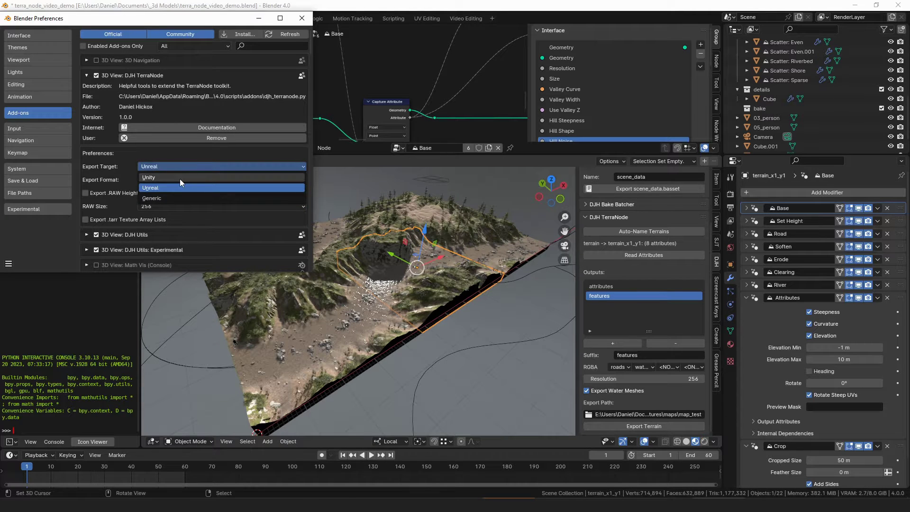
click(180, 179)
click(186, 167)
click(184, 195)
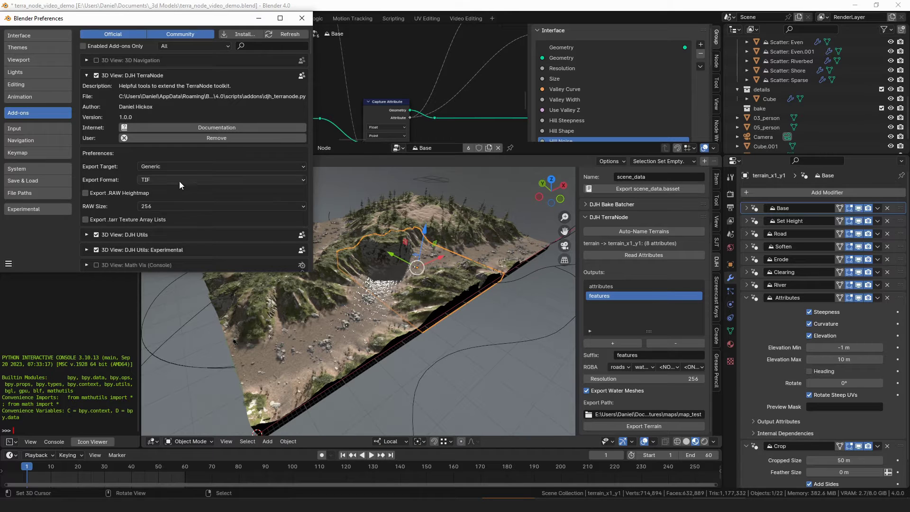
Step: Set the DJH TerraNode export format to PNG
click(178, 180)
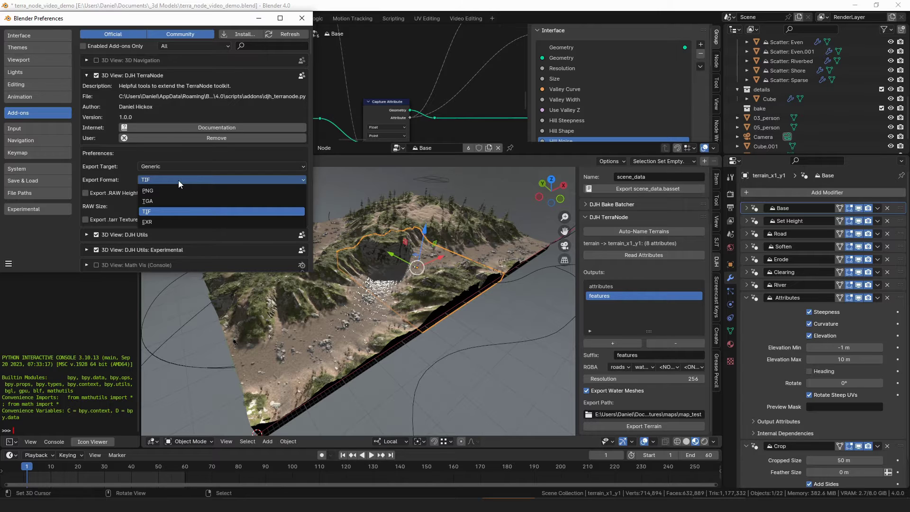
click(177, 188)
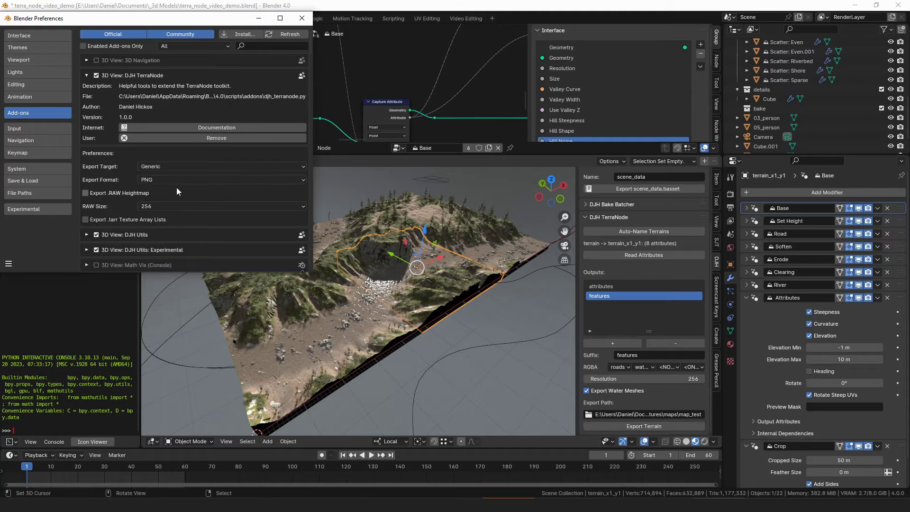
click(171, 179)
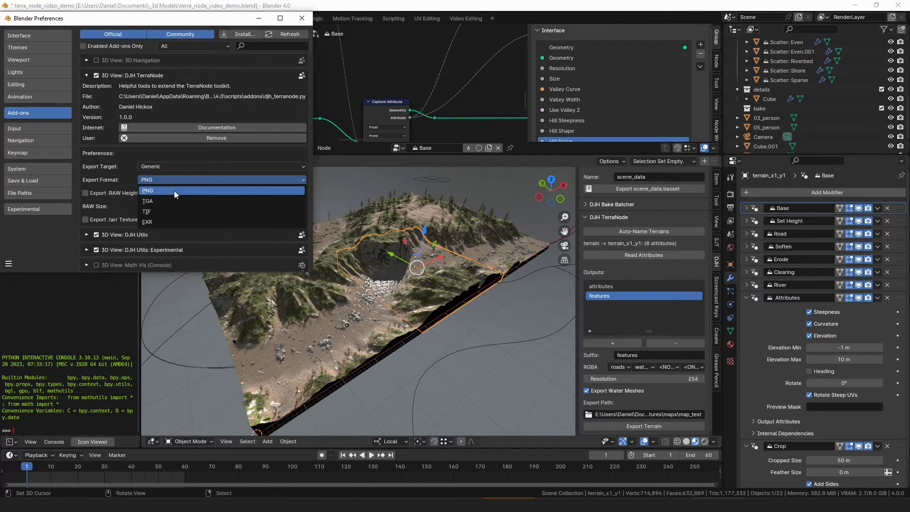
click(174, 191)
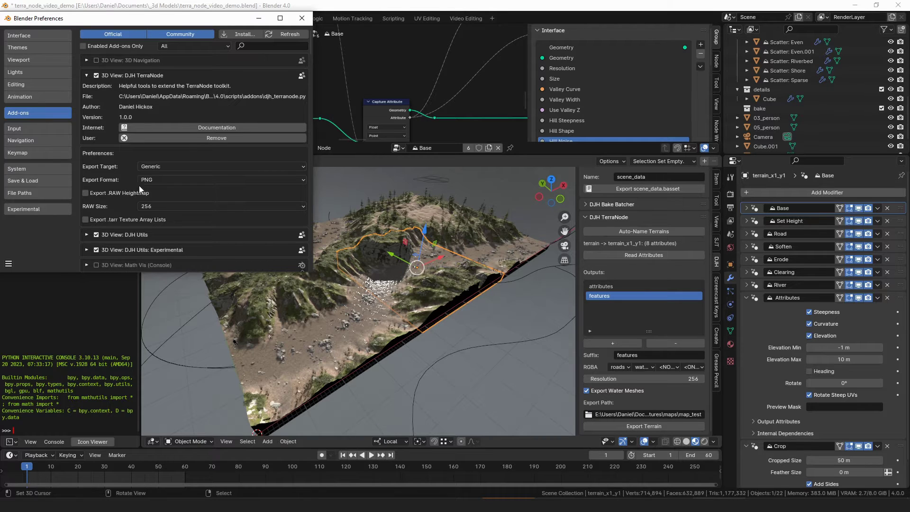
Step: Enable .RAW heightmap export for DJH TerraNode with a RAW size of 256, and close the preferences
click(134, 192)
click(178, 166)
click(177, 206)
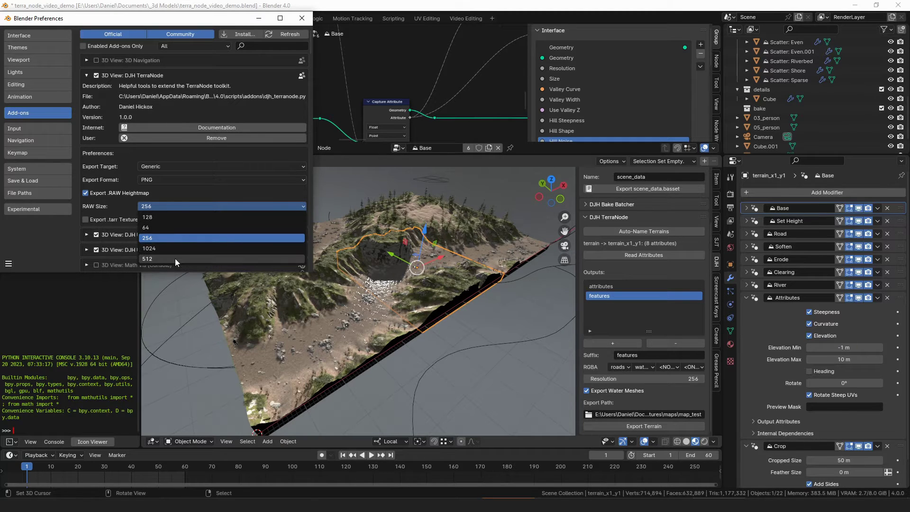
click(208, 206)
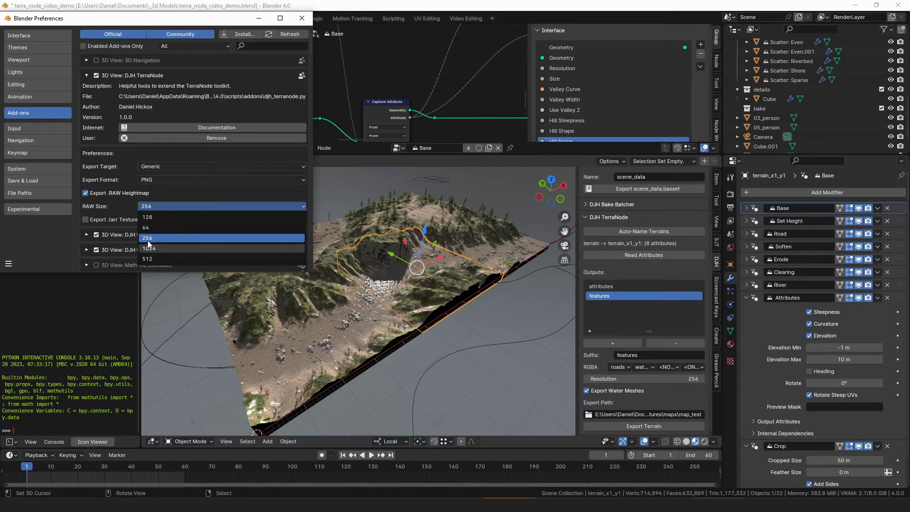
click(158, 205)
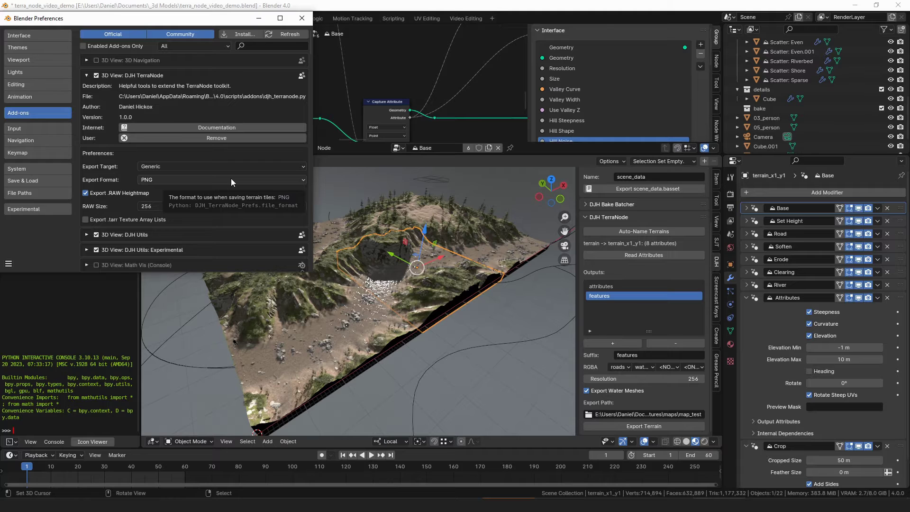
drag(188, 27, 206, 47)
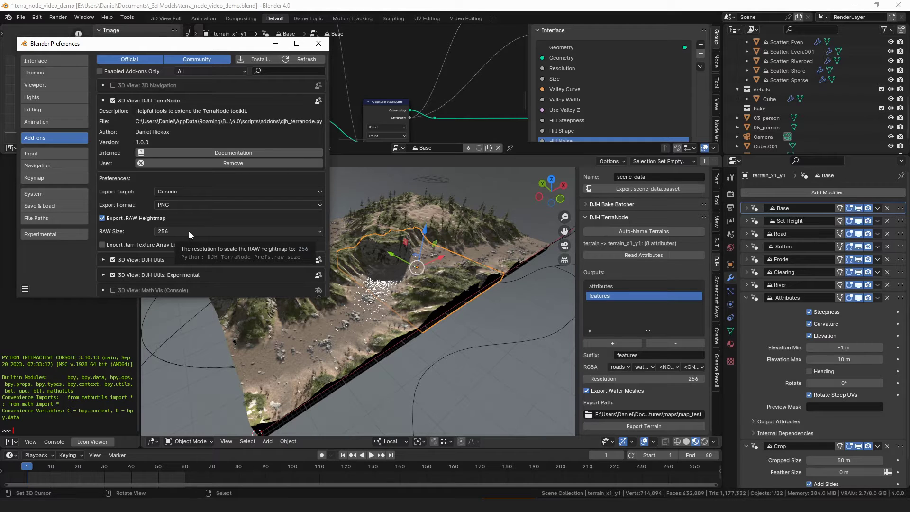
click(319, 44)
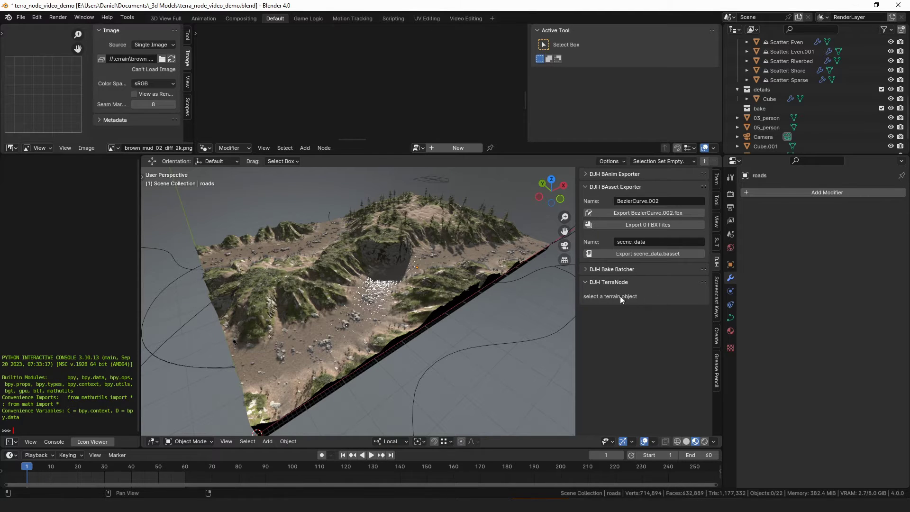
Step: Select the terrain tile at the scene's front edge and rename its Base modifier to Basekjdfha
click(472, 299)
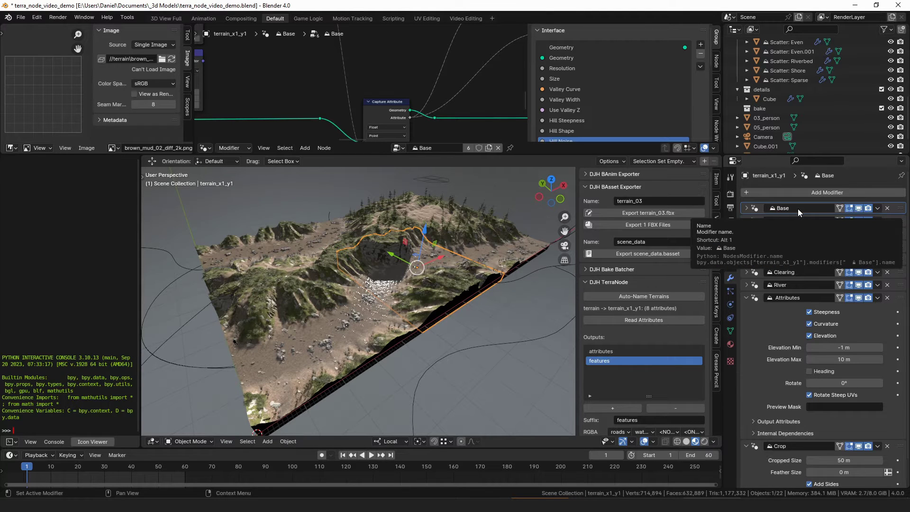
click(747, 209)
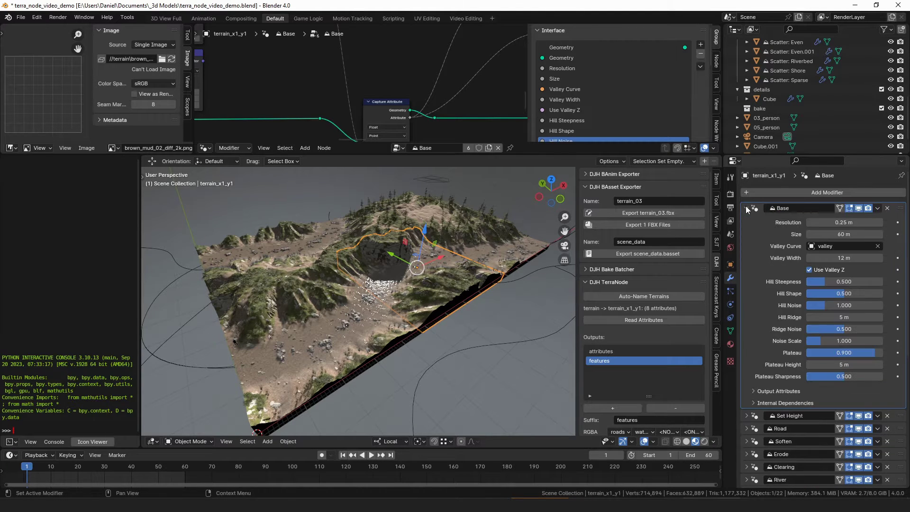
click(748, 209)
double_click(803, 208)
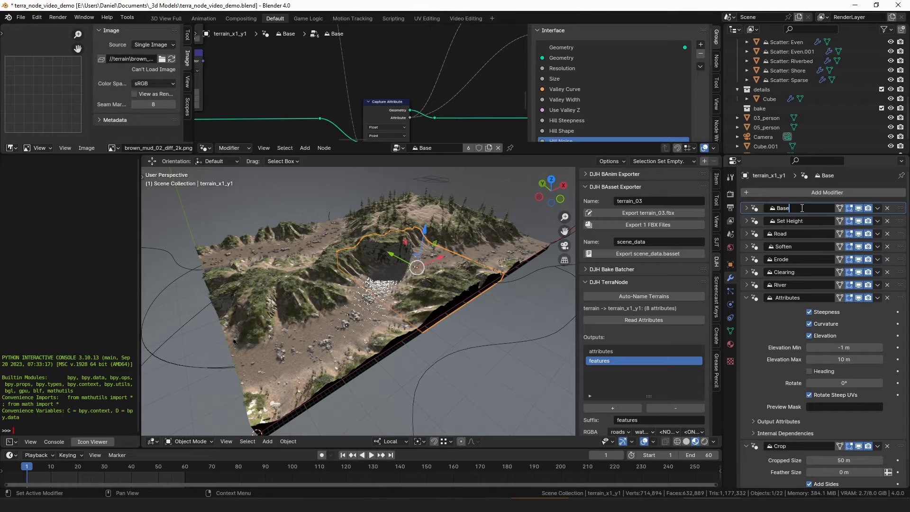
text(kjdfha)
key(Return)
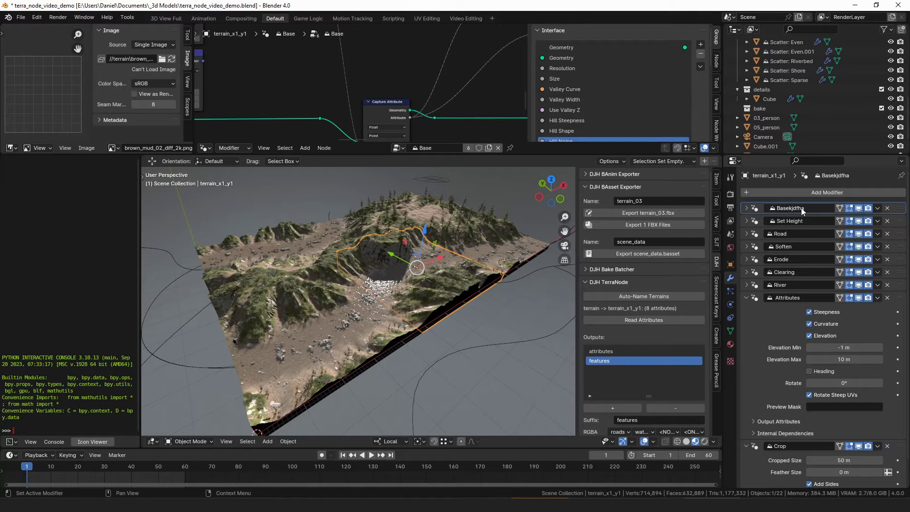
Step: Auto-name all terrain tiles in the terrain collection with the prefix "terrain"
double_click(443, 147)
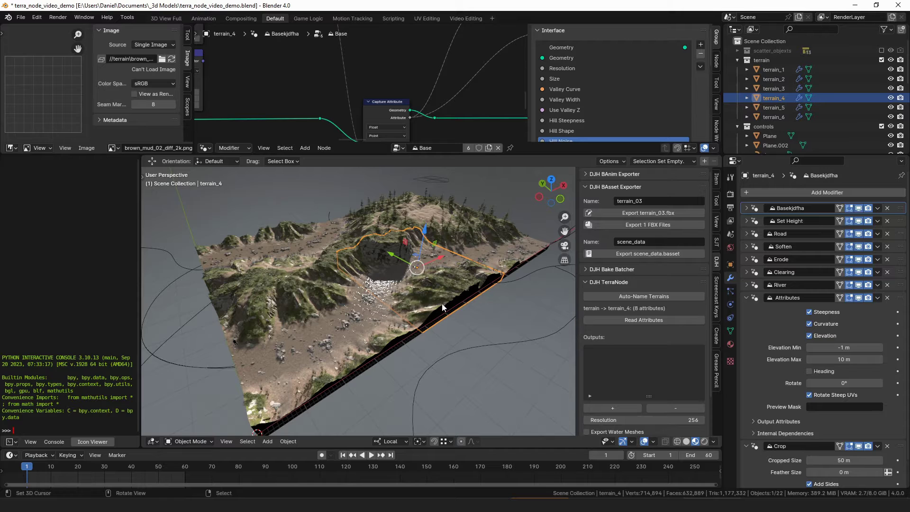
click(649, 297)
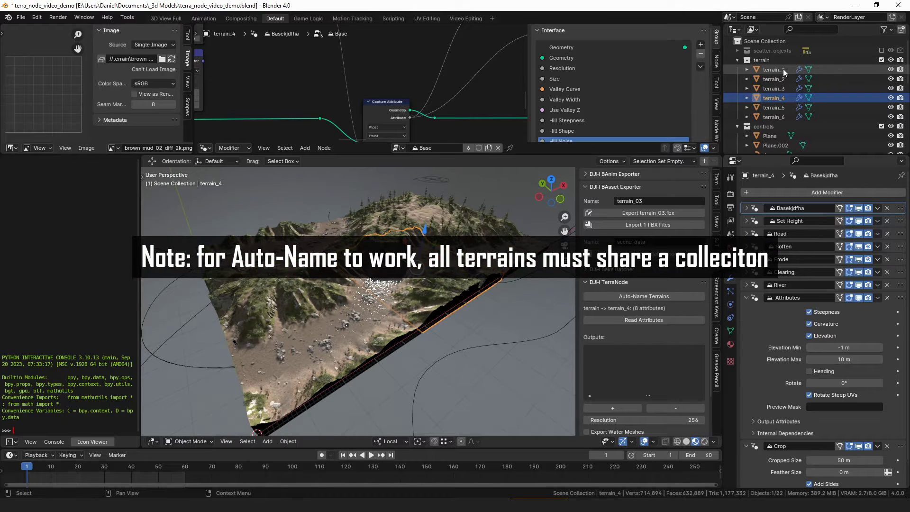
click(656, 298)
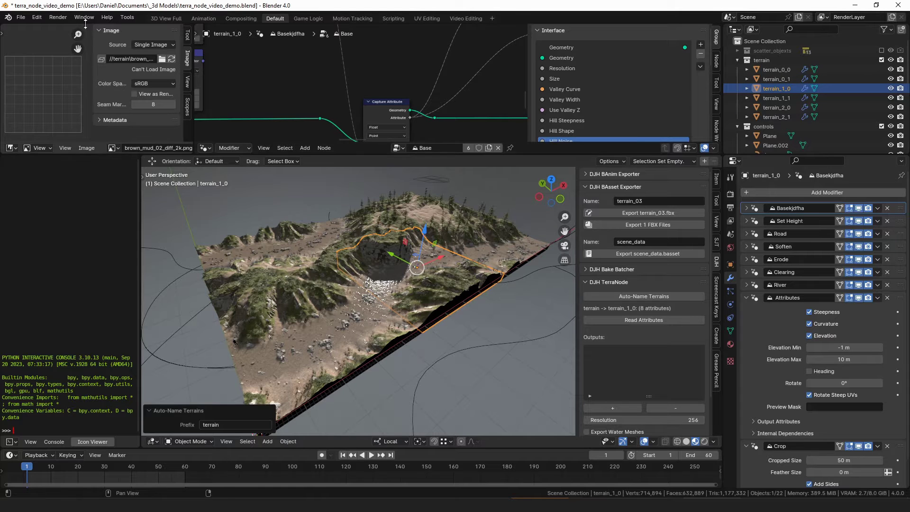
Step: Set the DJH TerraNode export target to Unreal in the add-on preferences, and auto-name the terrain tiles again
click(37, 18)
click(75, 150)
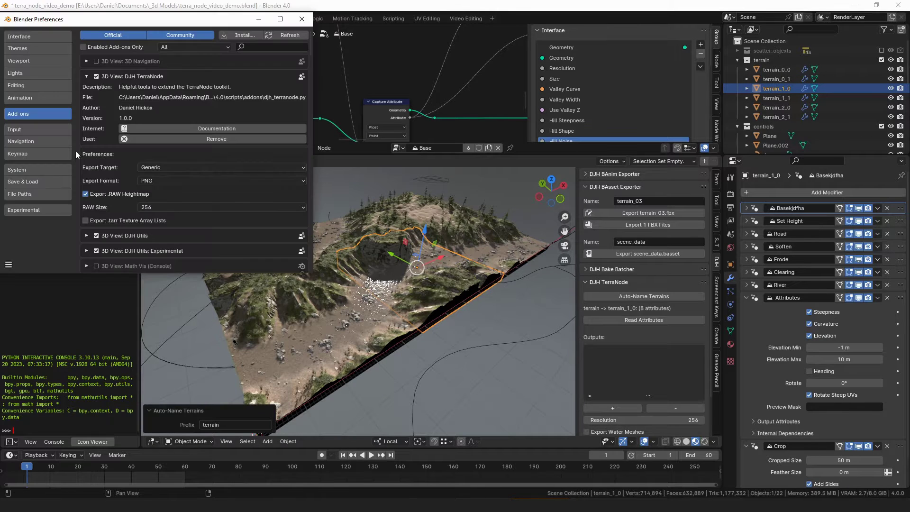
click(175, 168)
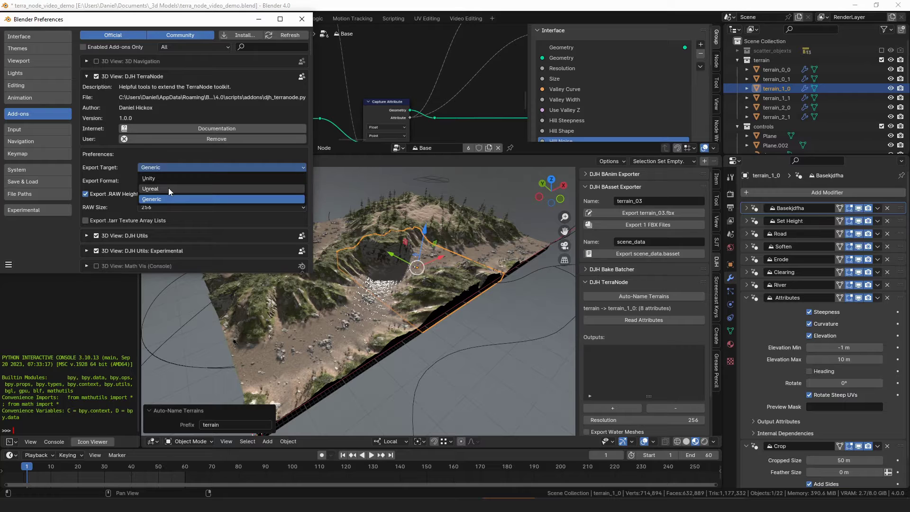
click(169, 189)
click(306, 22)
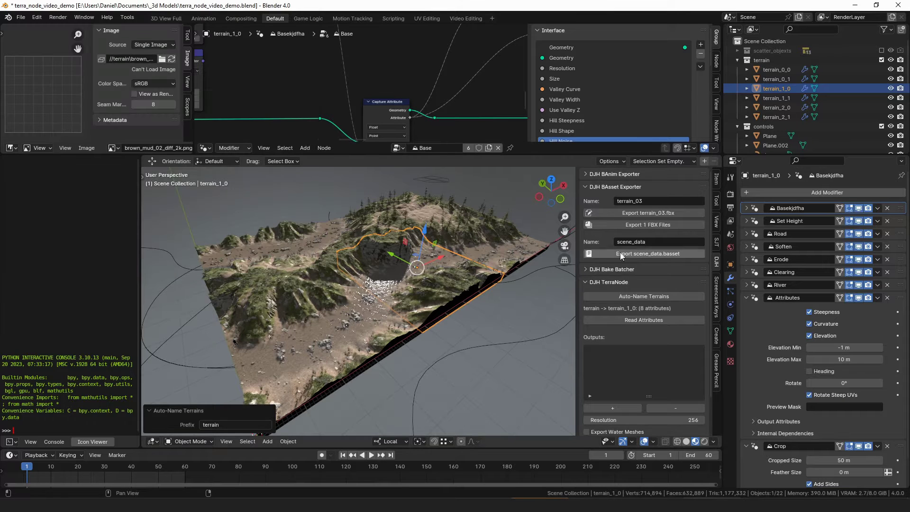
click(635, 294)
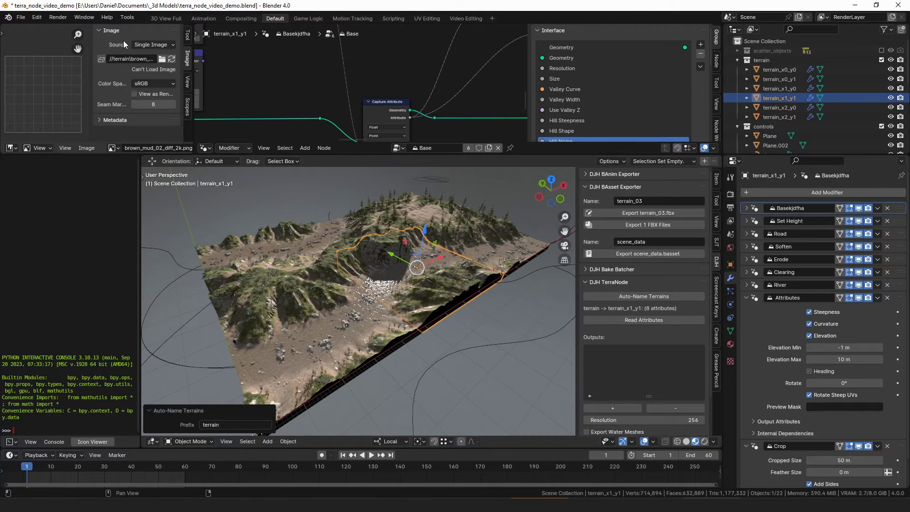
Step: Add an output map to the DJH TerraNode outputs and rename it my_map
scroll(616, 317, down, 2)
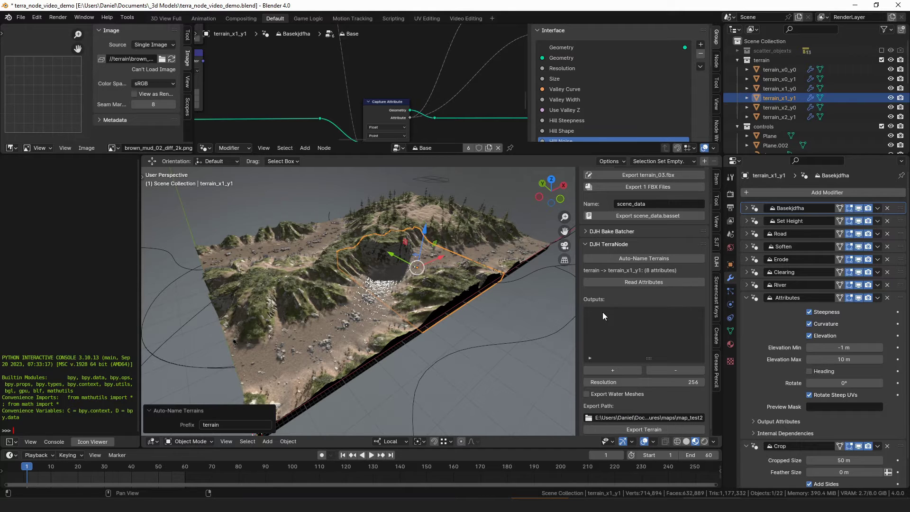
click(620, 371)
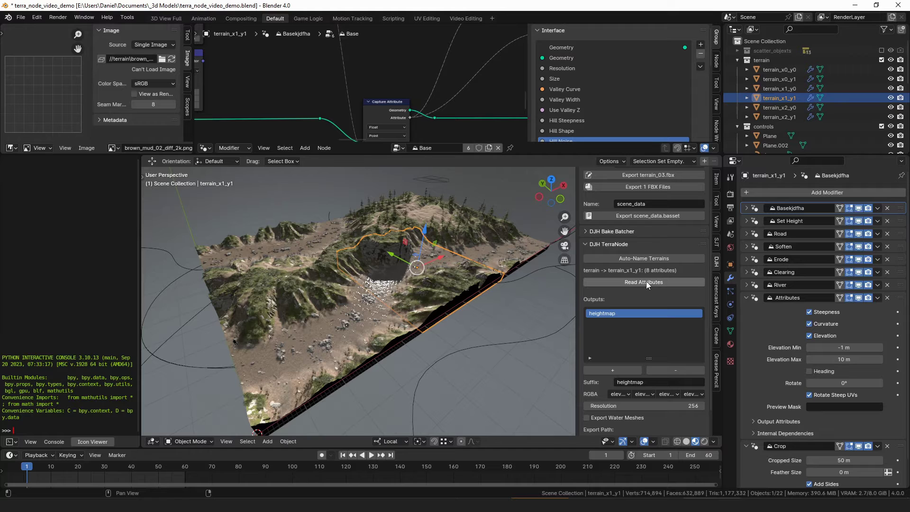
scroll(647, 315, down, 1)
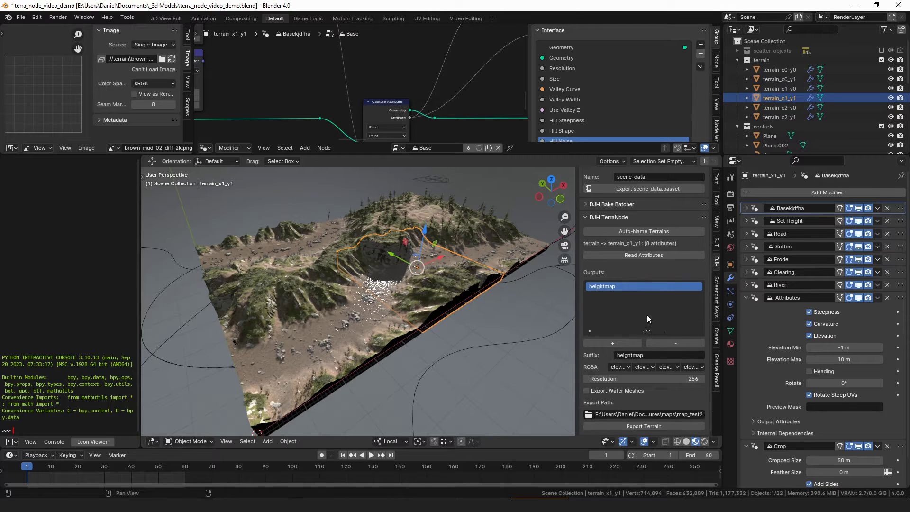
double_click(625, 287)
text(my_map)
key(Return)
Step: Set the alpha channel of the my_map output to the constant <ONE>
click(629, 367)
click(620, 366)
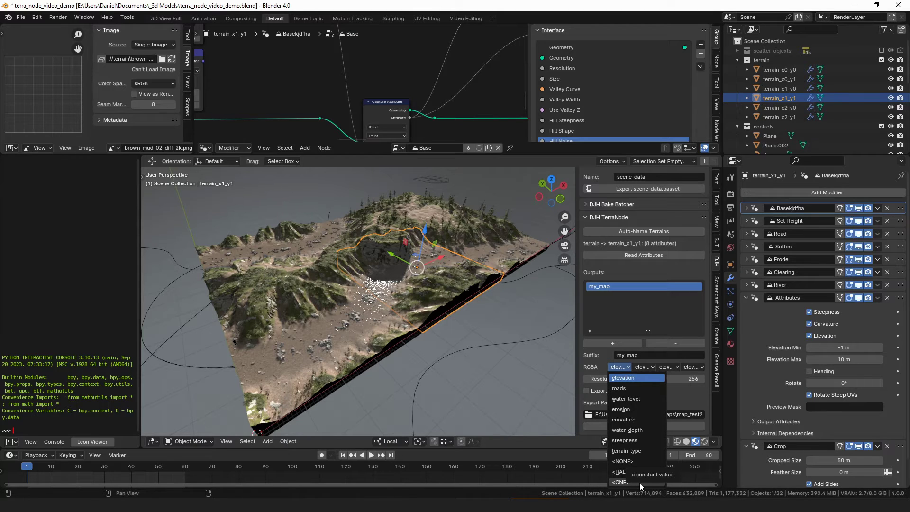
click(693, 367)
click(704, 355)
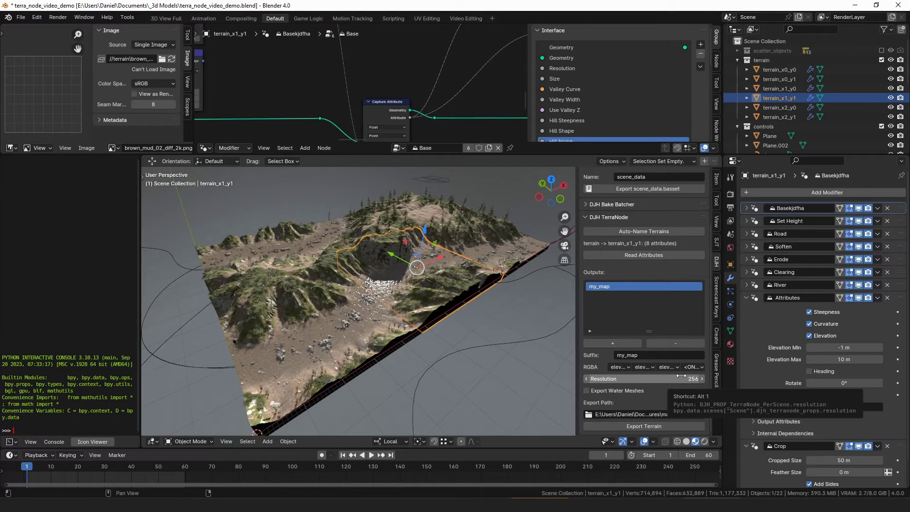
Step: Assign elevation to the red channel, roads to the green channel and curvature to the blue channel of my_map
click(627, 366)
click(647, 368)
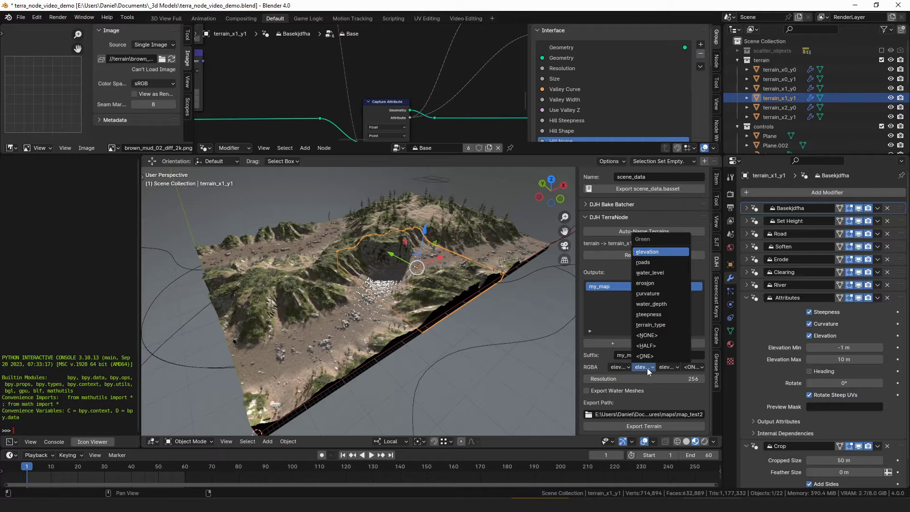
click(623, 364)
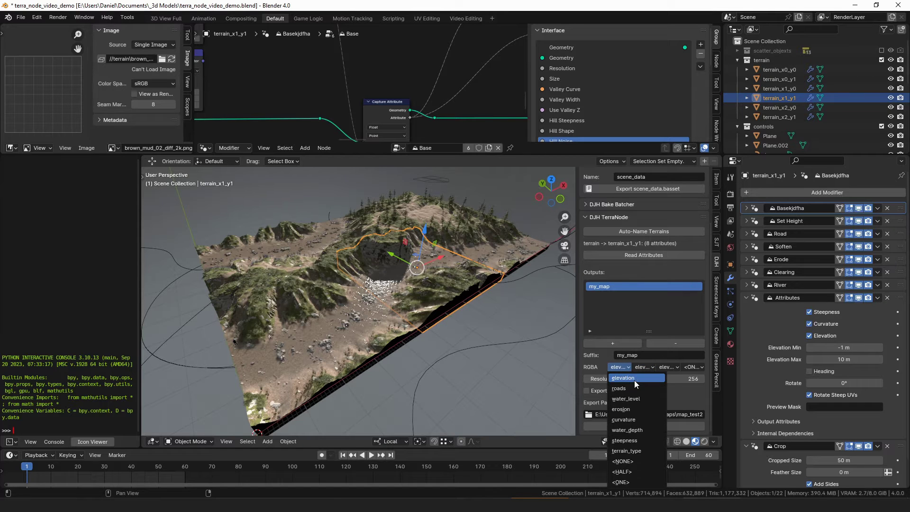
click(635, 380)
click(646, 368)
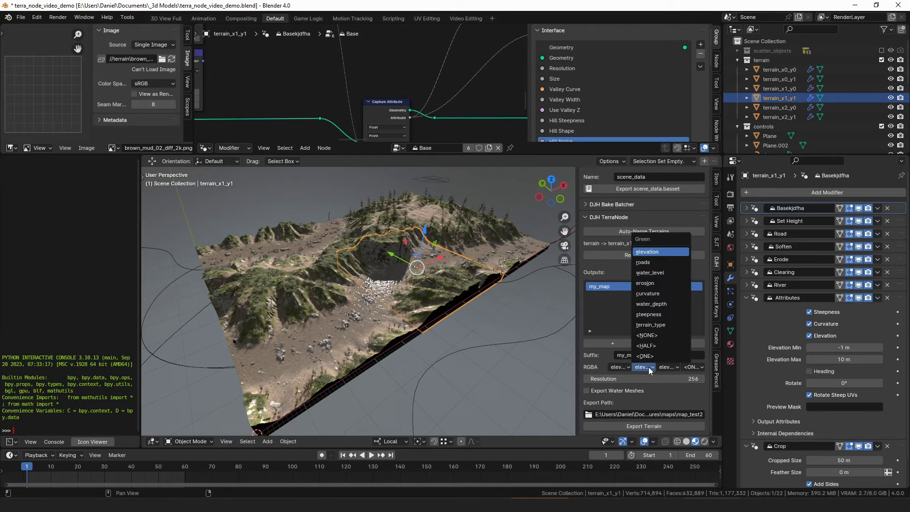
click(652, 262)
click(676, 369)
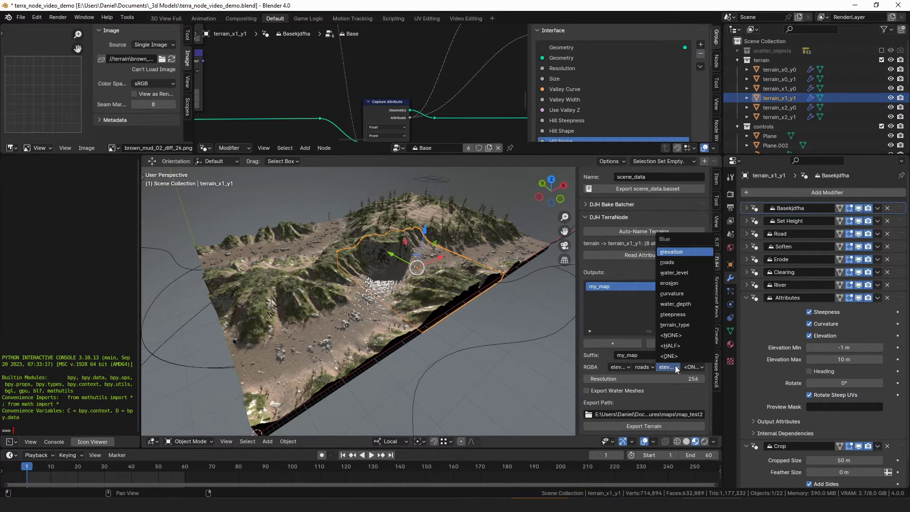
click(689, 293)
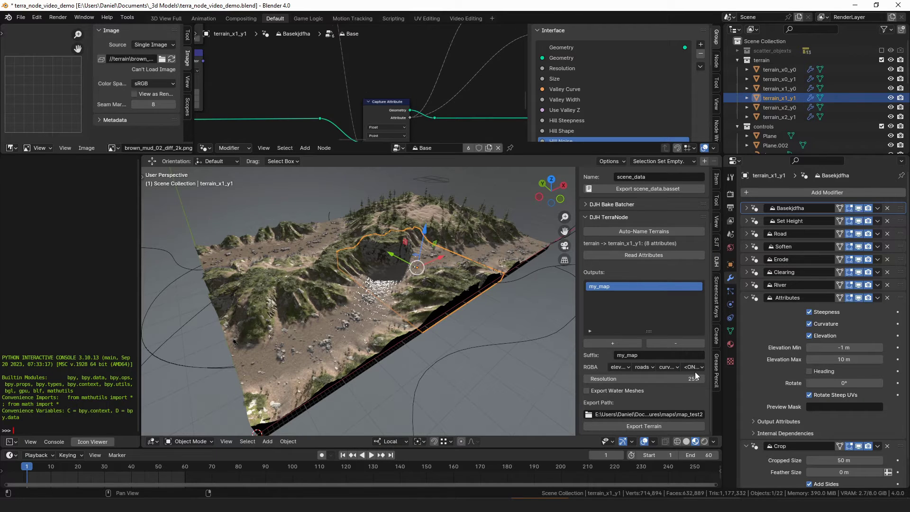
click(678, 379)
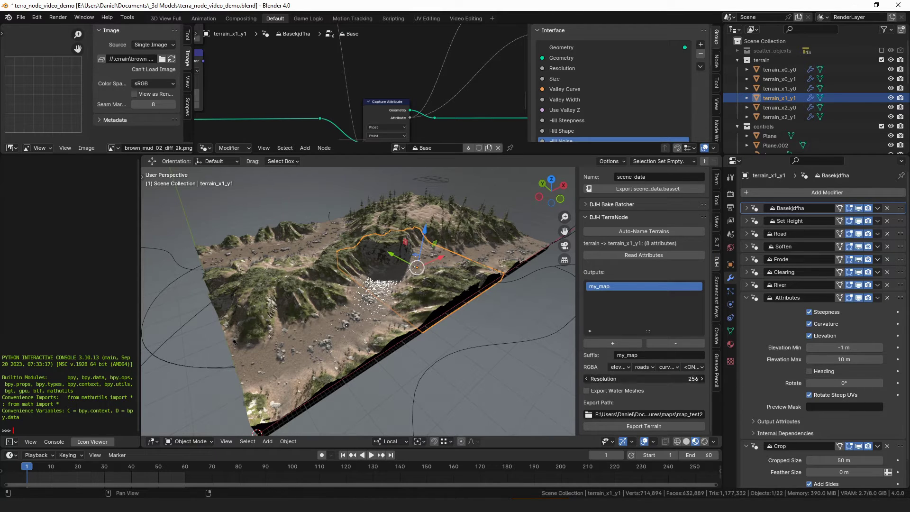
key(Return)
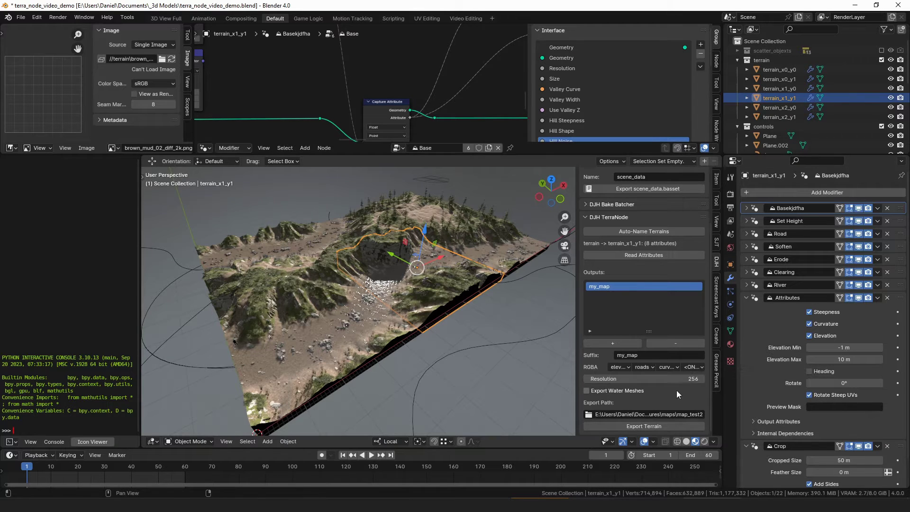
click(630, 391)
click(610, 391)
click(643, 414)
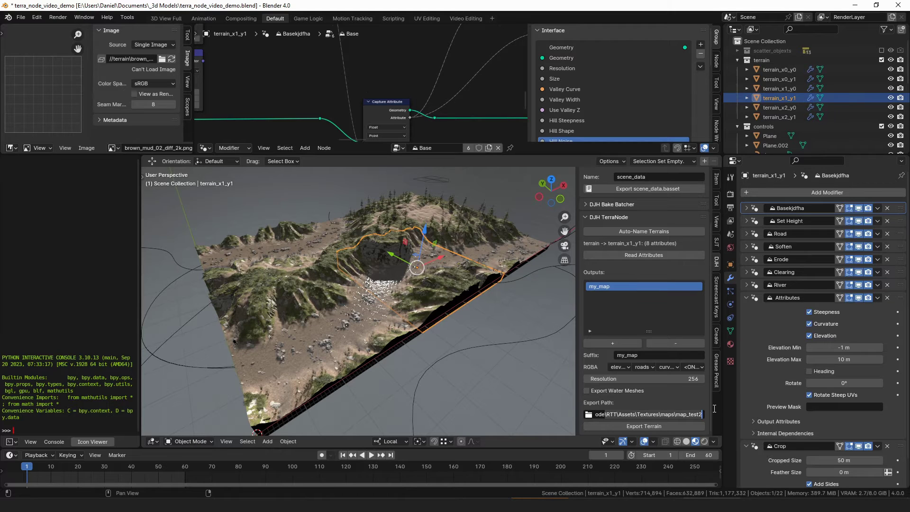
click(695, 403)
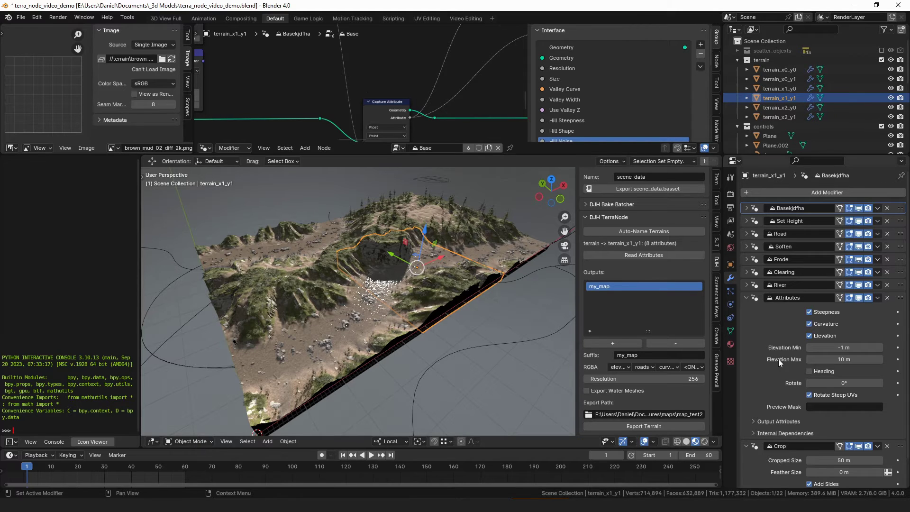
Step: Copy the map_test folder path from File Explorer and set the terrain export path to the sibling folder map_test2
key(alt+Tab)
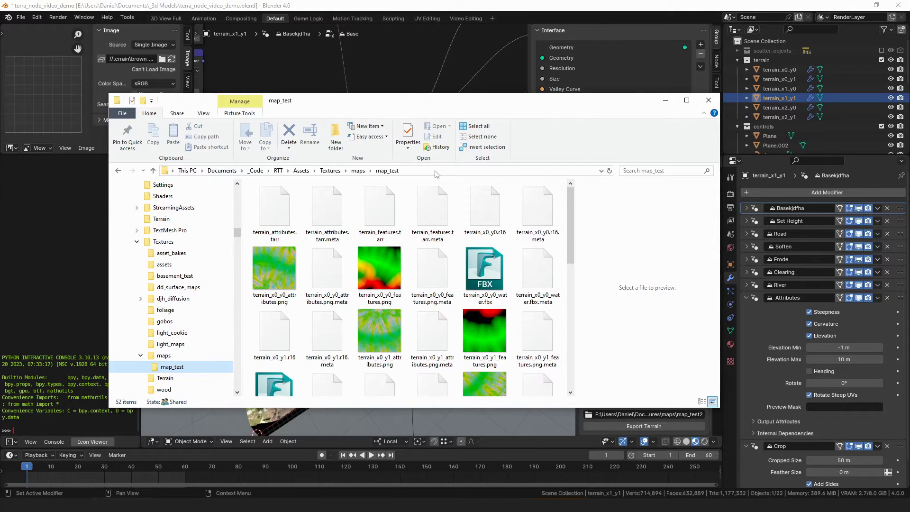
click(435, 170)
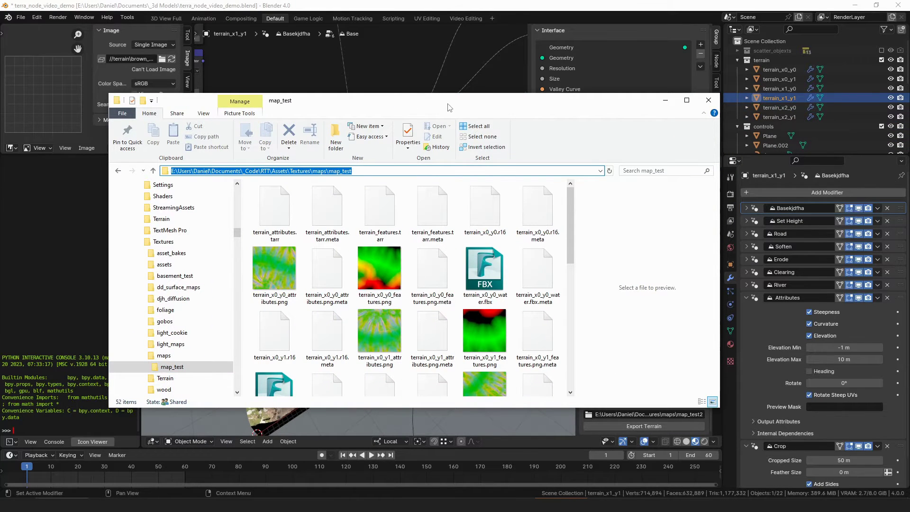
drag(382, 101, 885, 79)
key(alt+Tab)
click(678, 415)
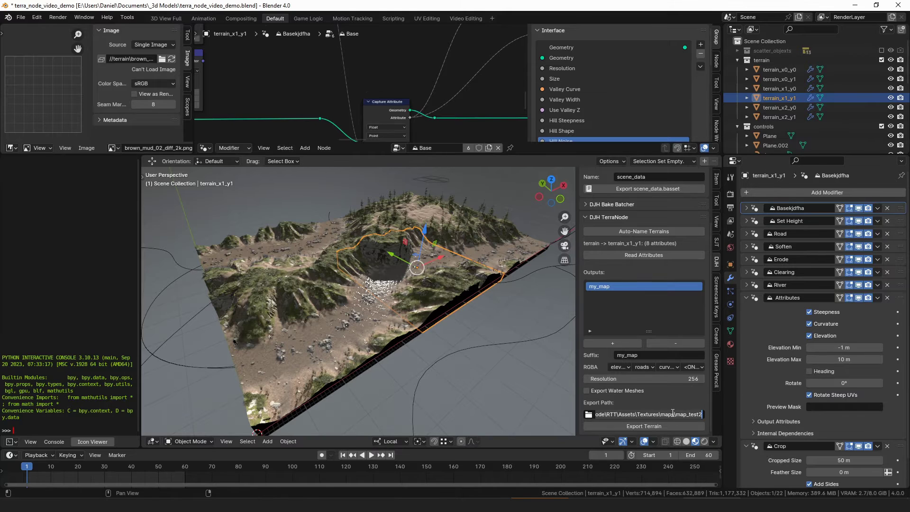
key(ctrl+v)
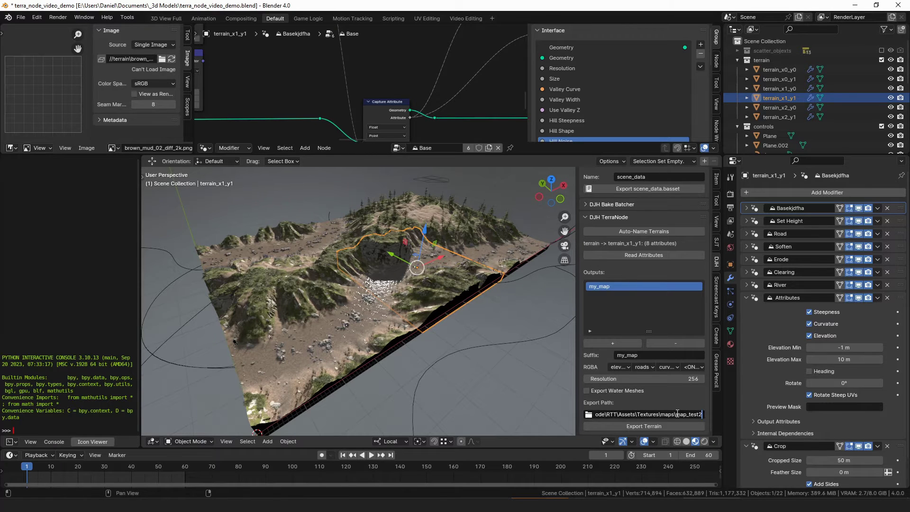
text(2)
key(Return)
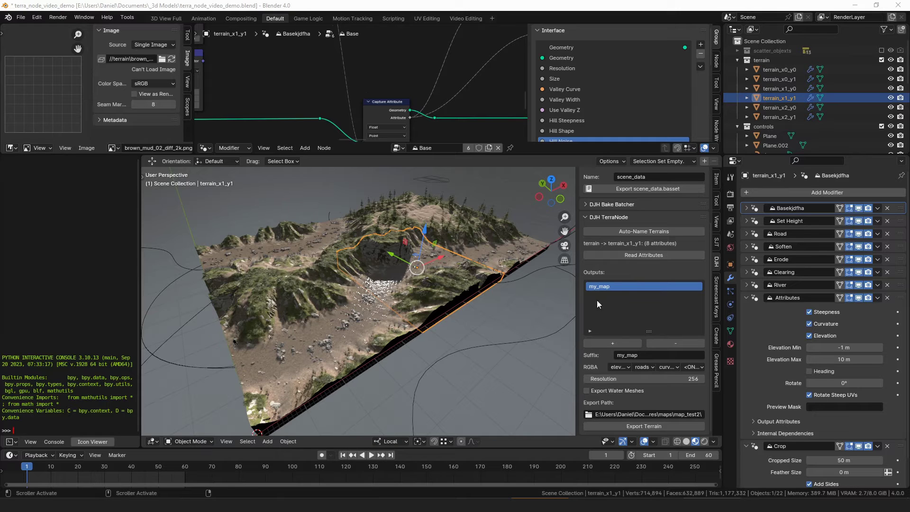
Step: Export the terrain and preview the exported terrain_x1_y0_my_map.png in the map_test2 folder
click(649, 427)
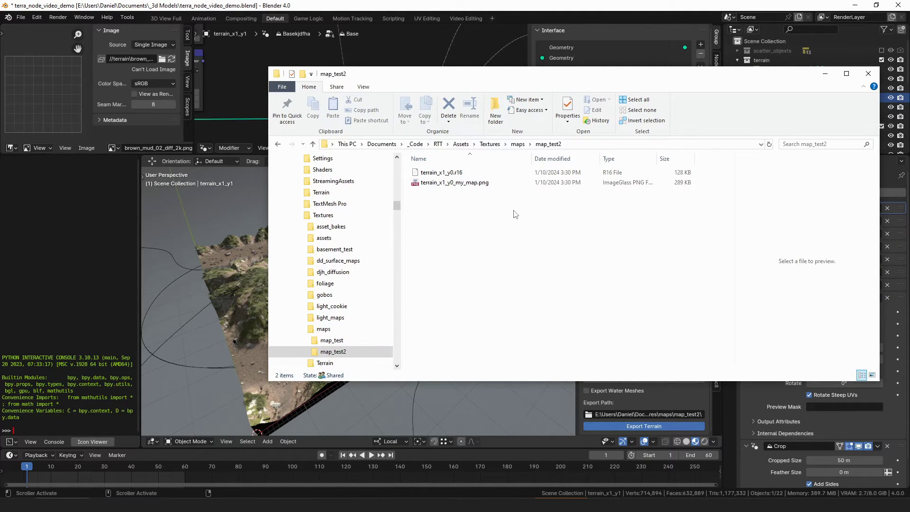
click(475, 173)
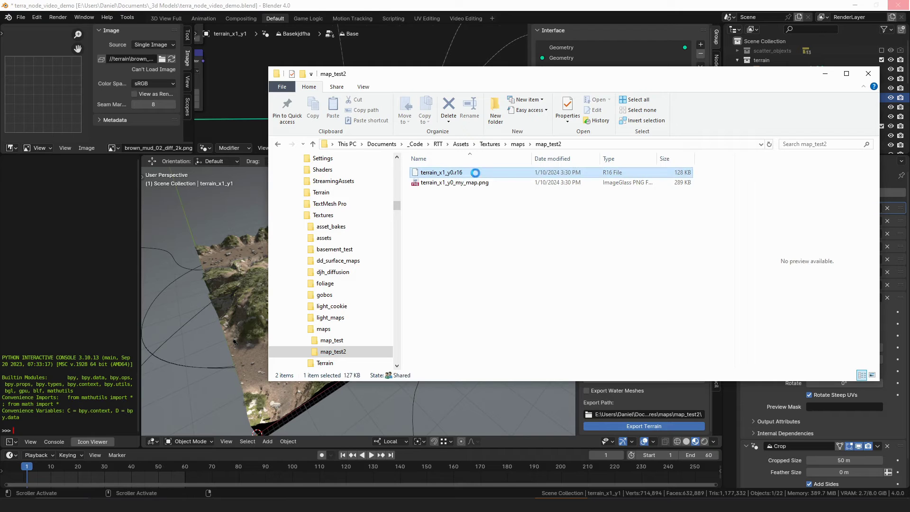
click(472, 183)
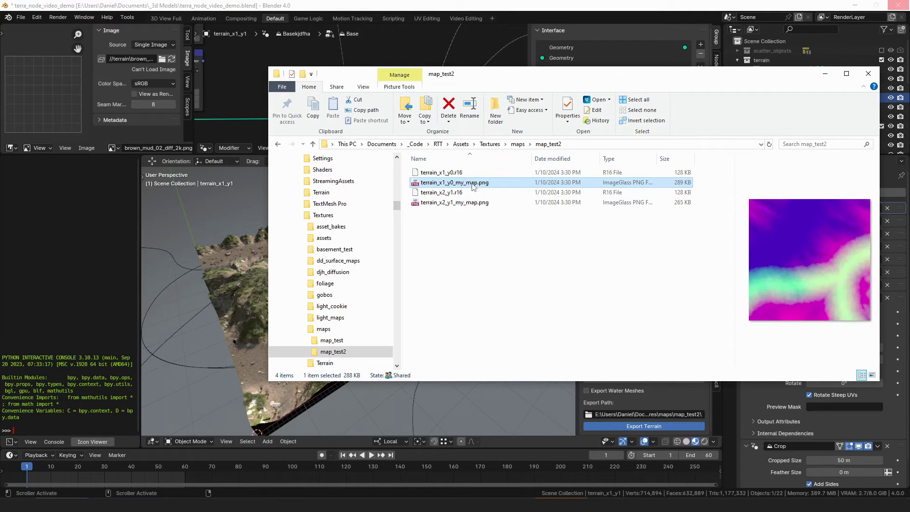
drag(622, 79, 403, 68)
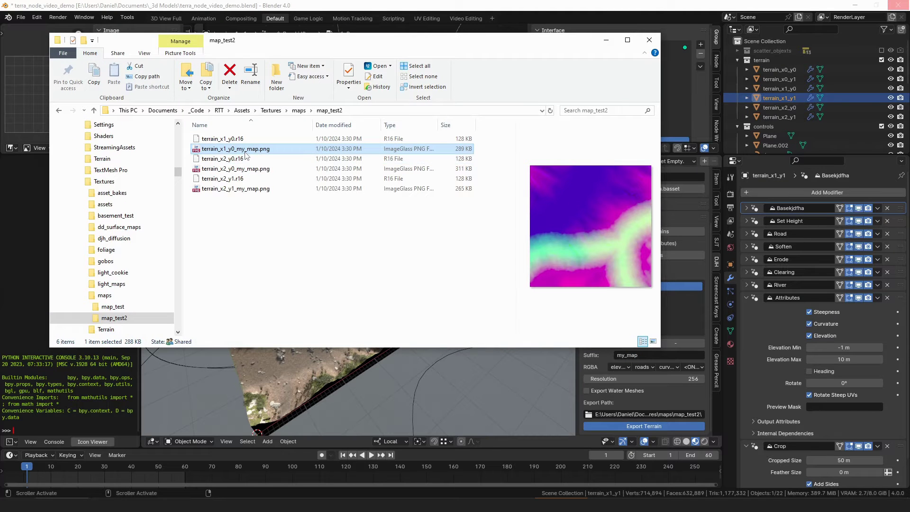
click(343, 251)
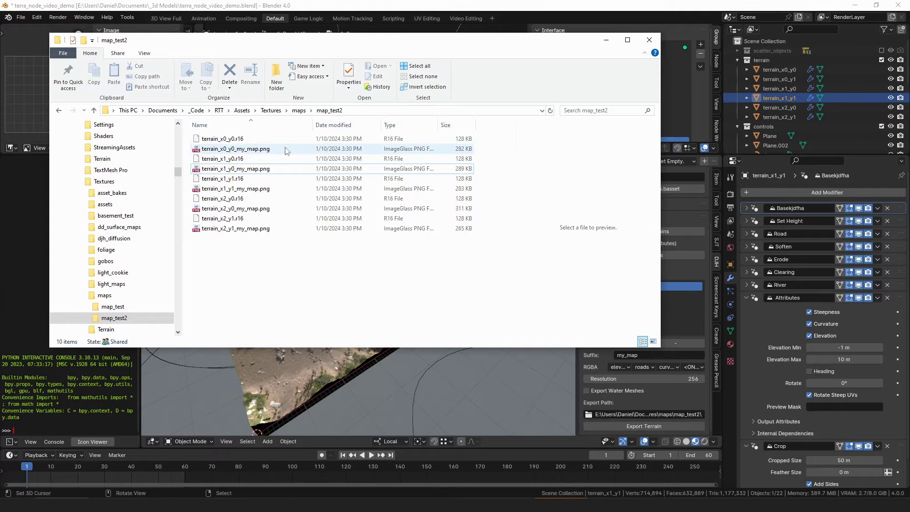
Step: Switch to the TerrainImportTest scene in Unity and open the Terrain Toolbox
key(alt+Tab)
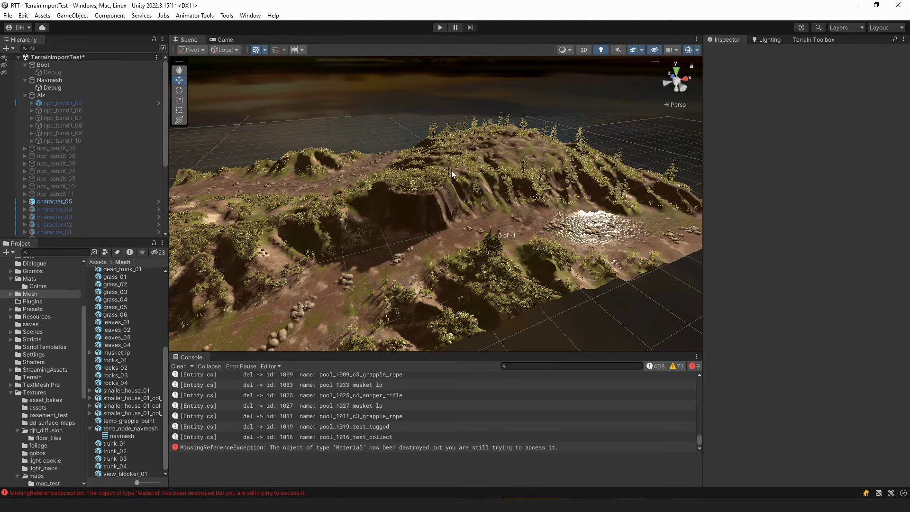
middle_drag(472, 181, 514, 241)
click(227, 15)
click(229, 17)
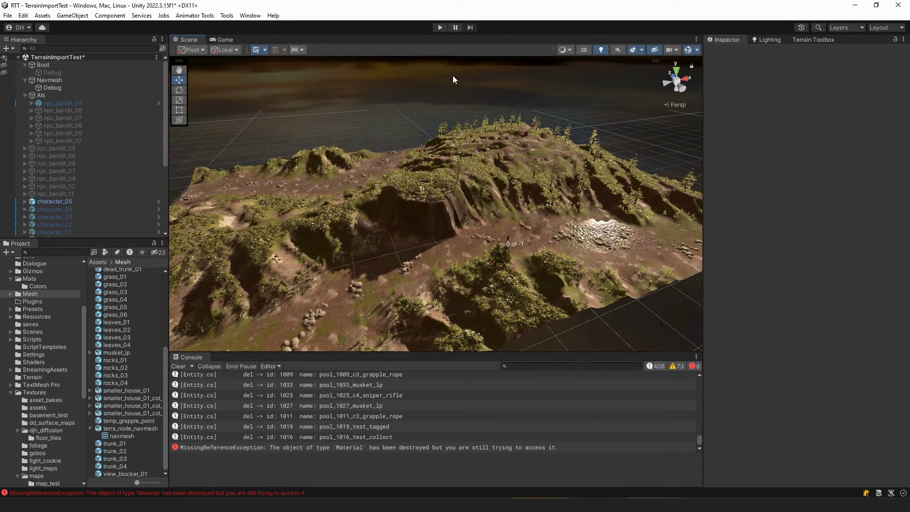
click(245, 18)
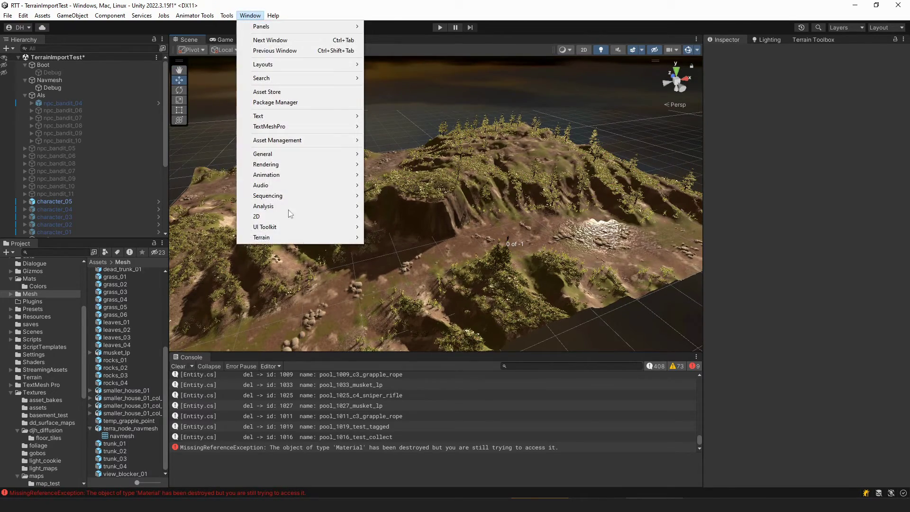
mouse_move(300, 238)
click(404, 239)
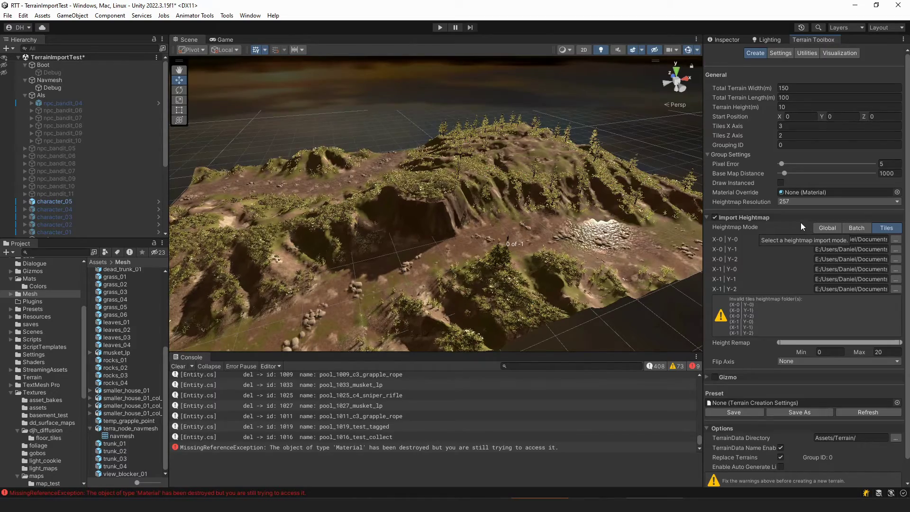
Step: Examine the Terrain component settings of the Terrain_1_0 tile in TerrainGroup_0
middle_drag(560, 217, 563, 224)
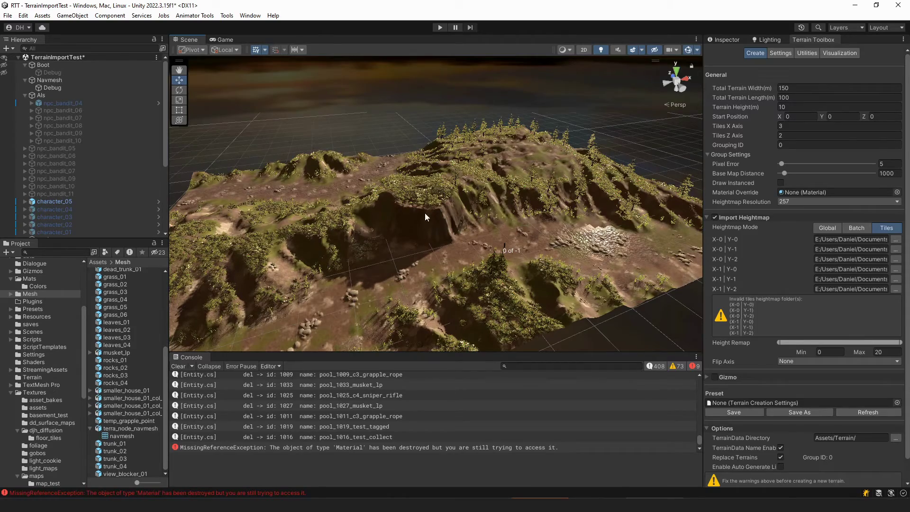
click(724, 39)
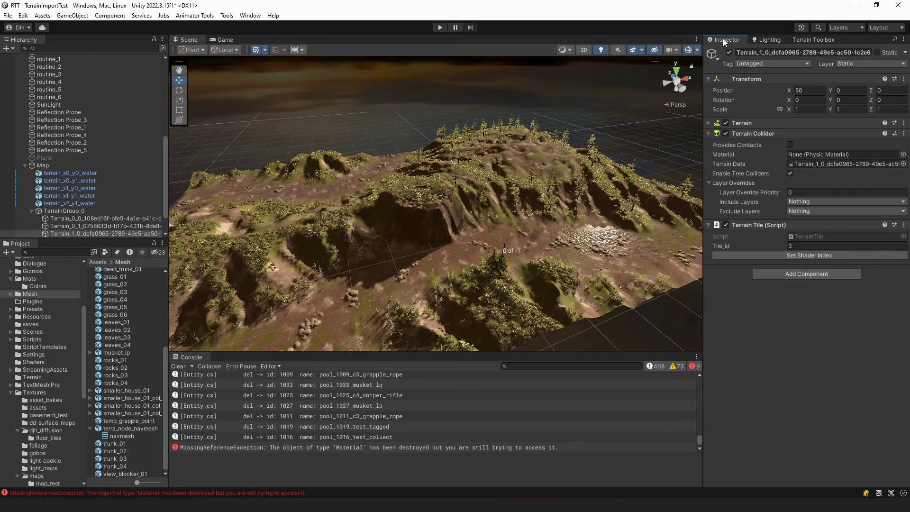
click(710, 124)
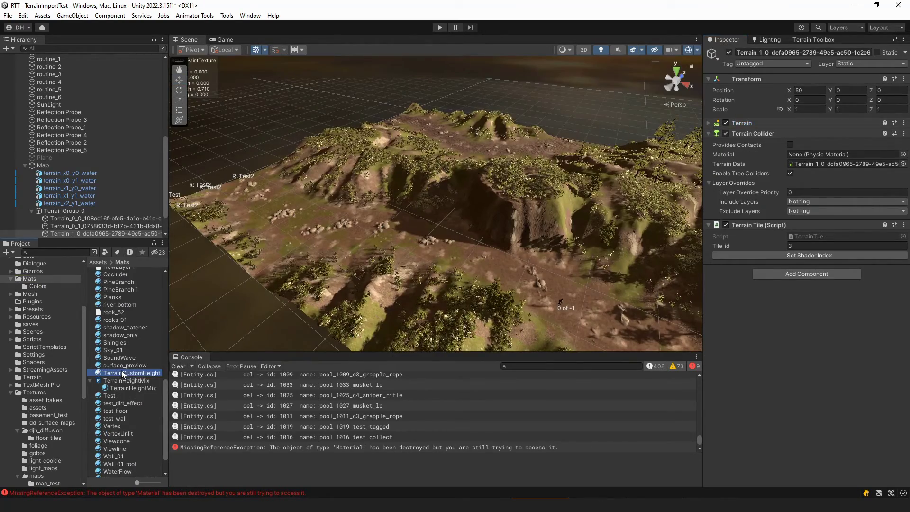
Step: Examine the TerrainCustomHeight material and the TerrainHeightMix shader in the Mats folder
click(121, 371)
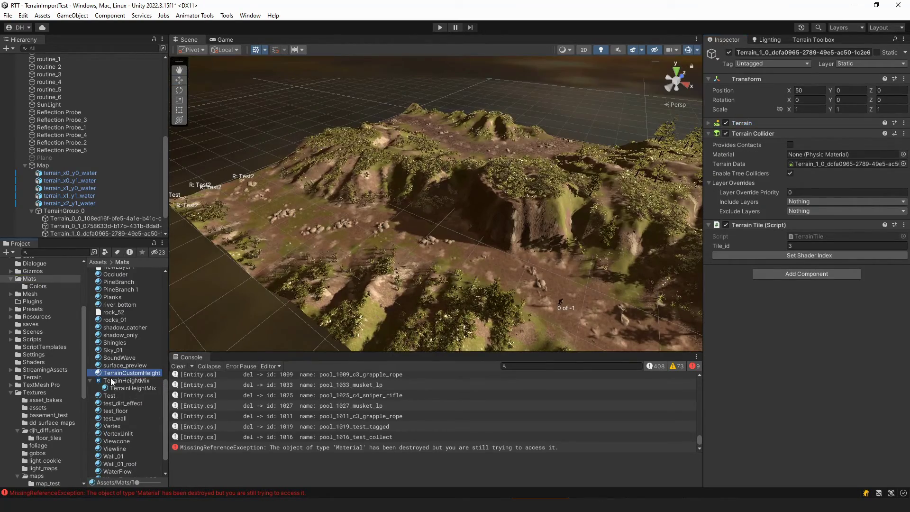
scroll(467, 177, up, 5)
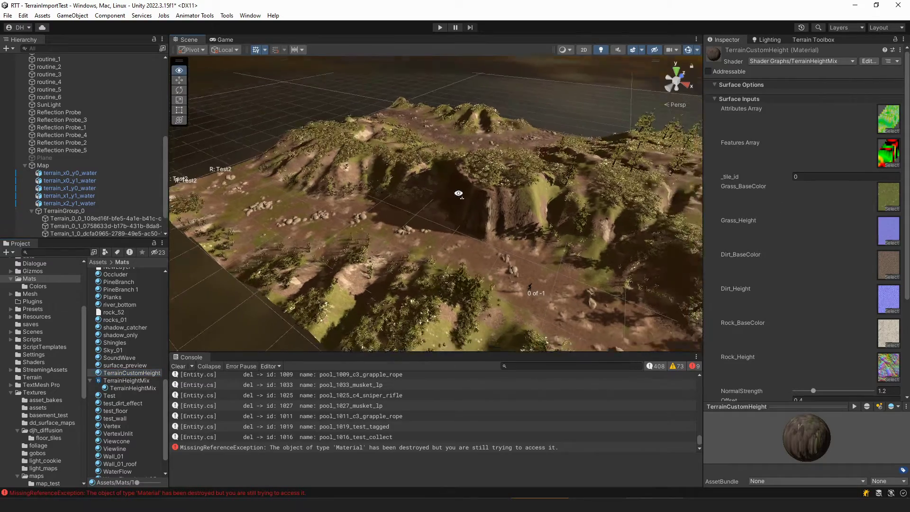
click(122, 381)
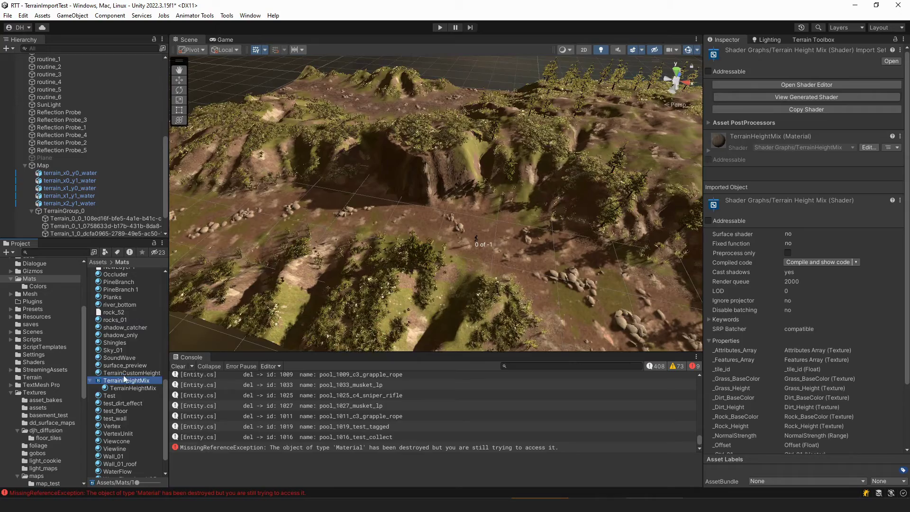
click(128, 374)
Step: Open the terrain_attributes texture array assigned to the material's Attributes Array and examine its texture elements
click(891, 121)
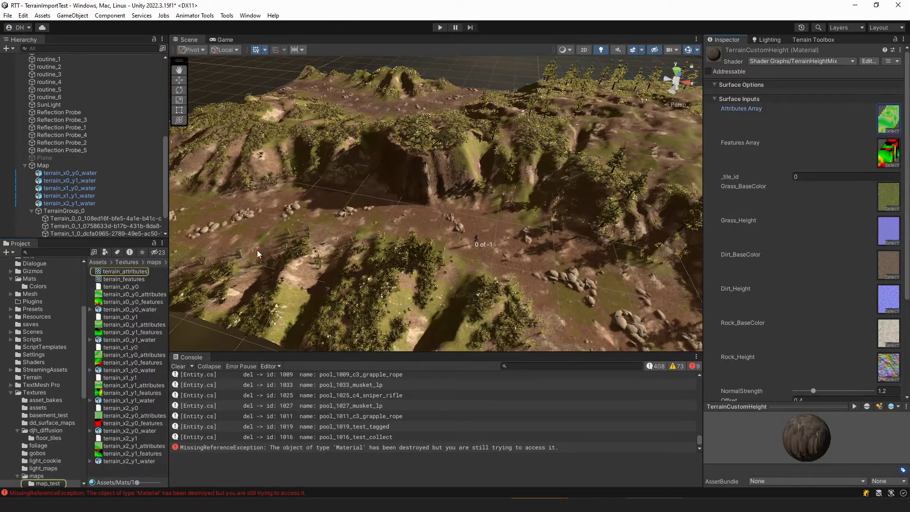
double_click(891, 121)
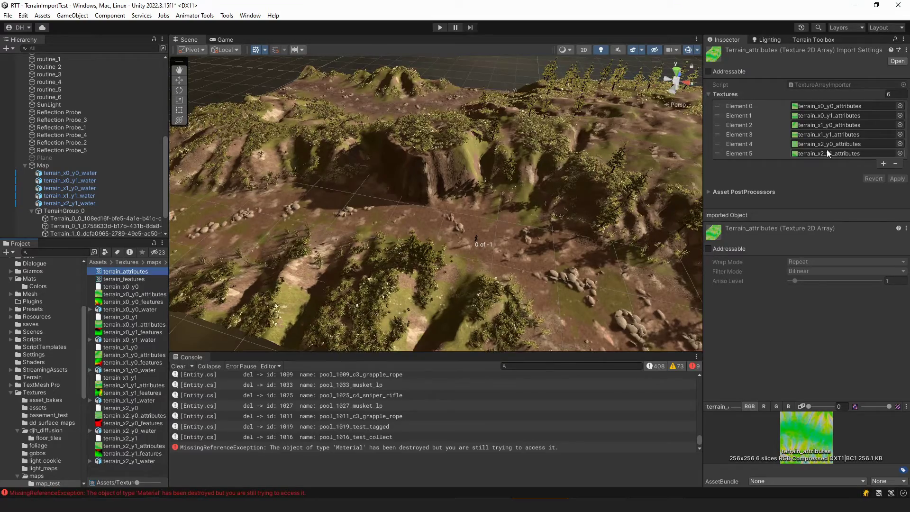
scroll(585, 220, down, 3)
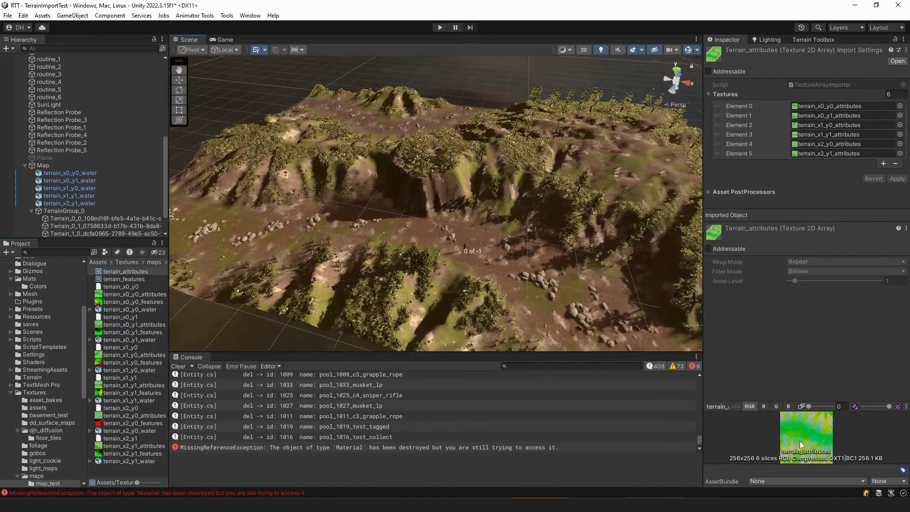
Step: Play the TerrainImportTest scene, send the character to a spot on the terrain, and stop playing
alt+drag(527, 251, 424, 186)
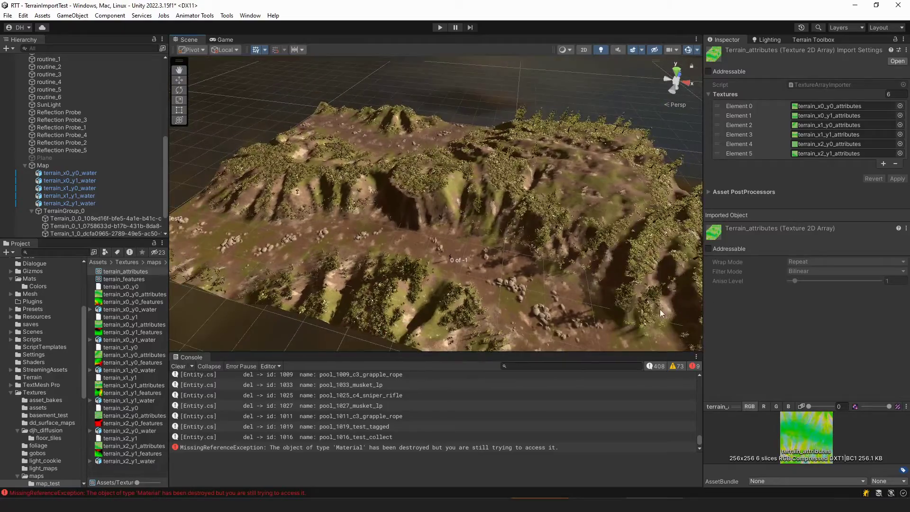
scroll(452, 199, up, 5)
alt+drag(471, 240, 457, 230)
click(441, 27)
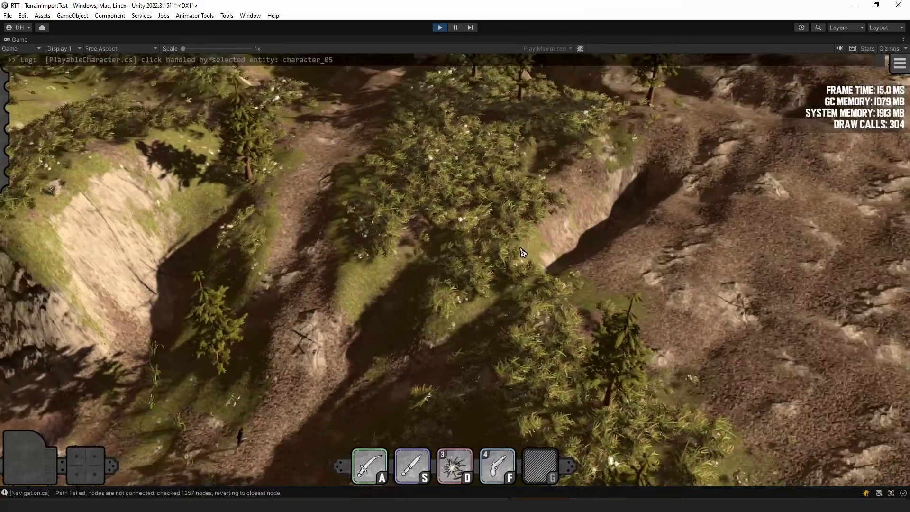
click(462, 161)
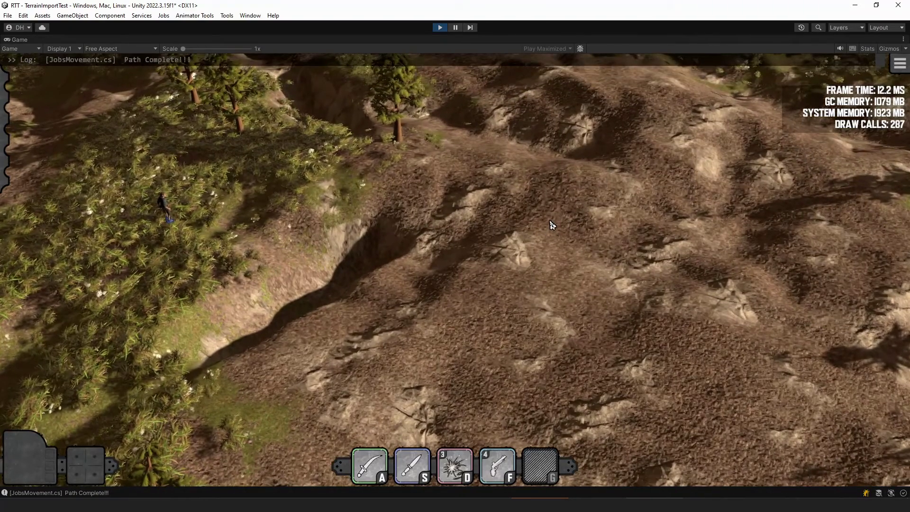
click(441, 27)
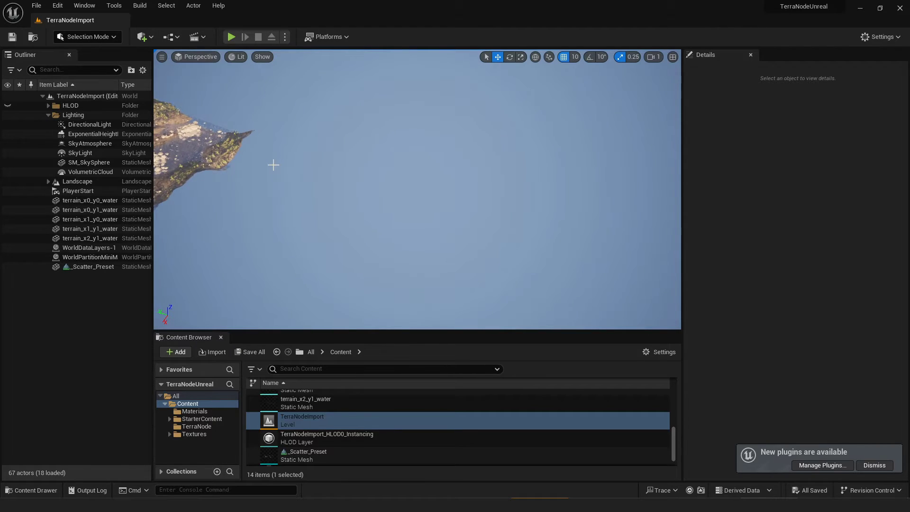
Step: Switch to the TerraNodeImport level in Unreal Editor and inspect the imported landscape from afar and up close
right_drag(295, 179, 463, 192)
scroll(394, 188, up, 1)
key(w)
scroll(417, 184, up, 3)
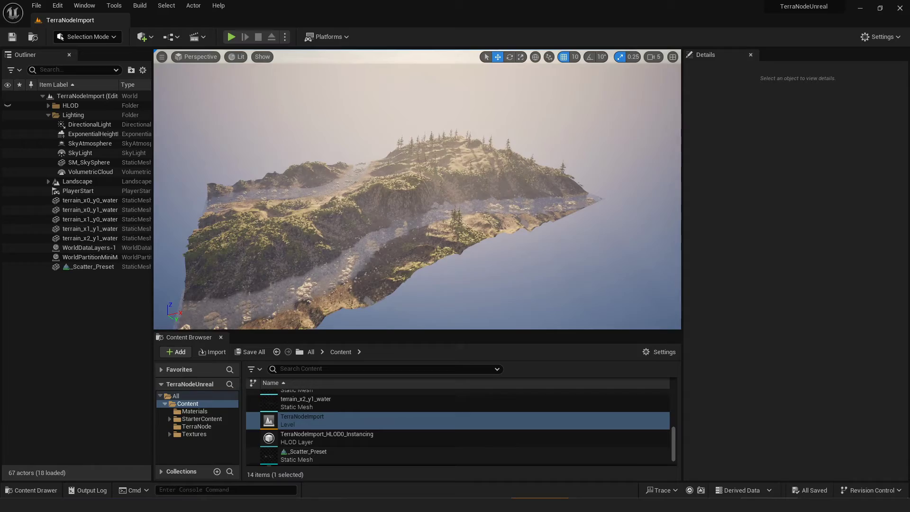
scroll(556, 163, up, 5)
right_drag(552, 162, 551, 173)
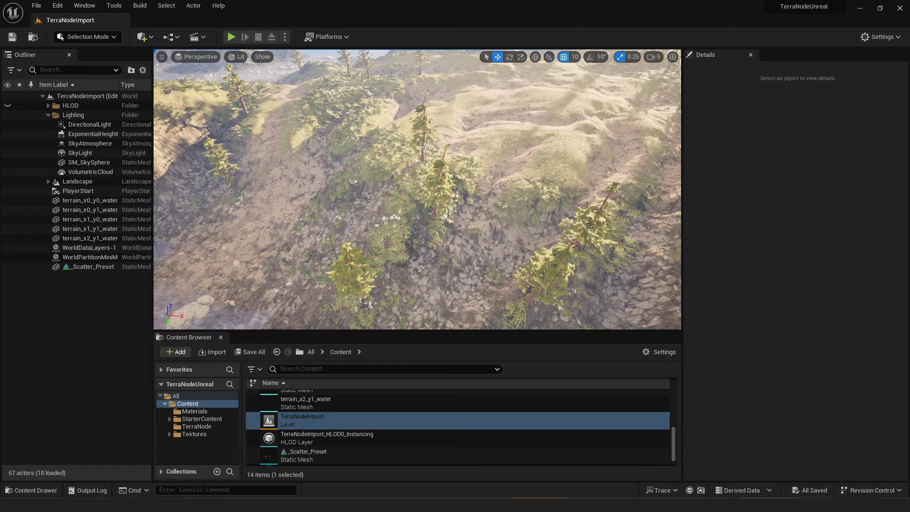
Step: Check the available editor modes, including Landscape, without switching, and view the whole terrain
click(104, 38)
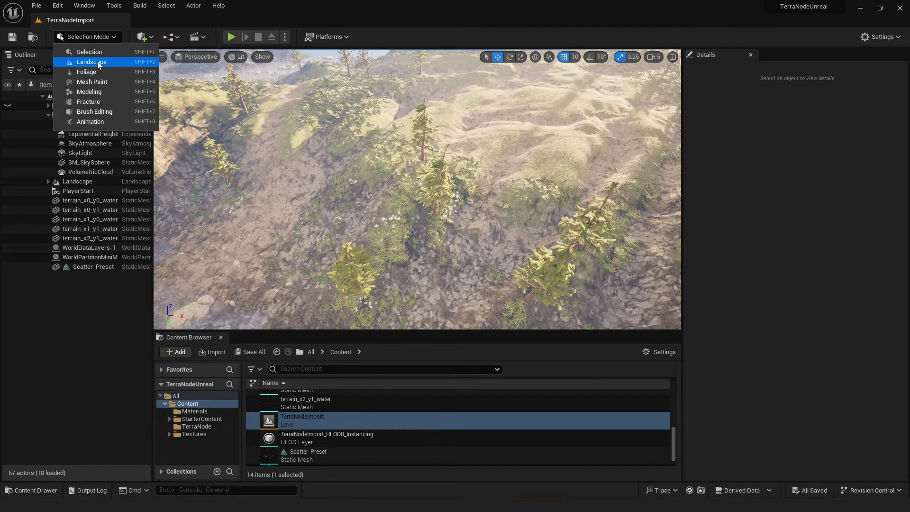
right_drag(417, 190, 417, 189)
right_drag(358, 159, 358, 159)
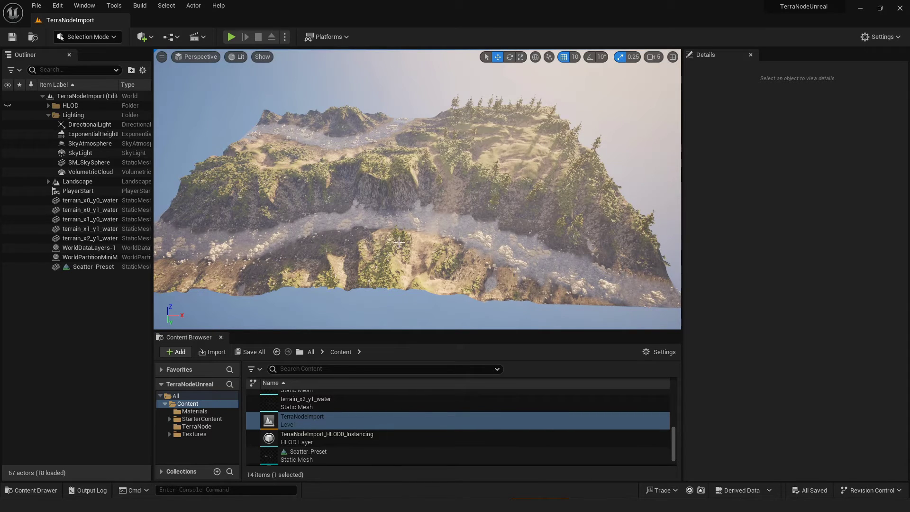
Step: Open the Materials content folder and look through its material layers, blends and instances
scroll(311, 441, up, 2)
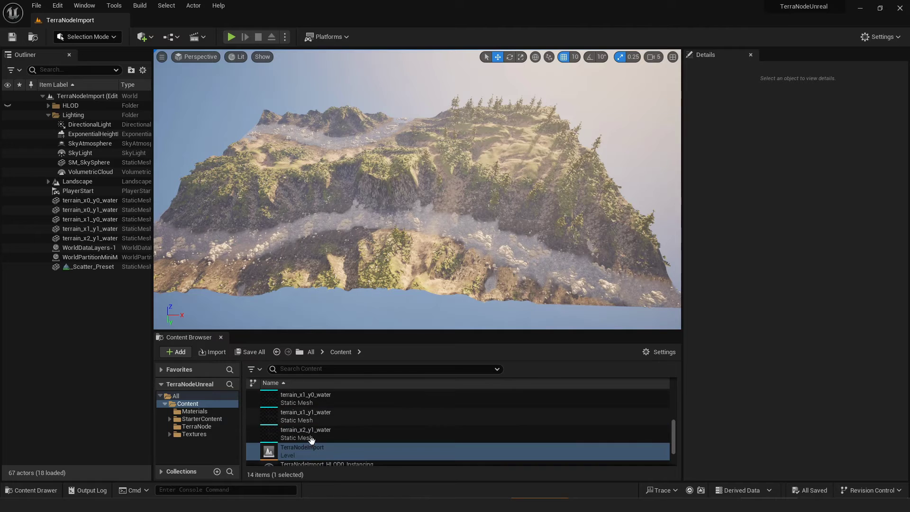
click(193, 412)
scroll(340, 417, down, 2)
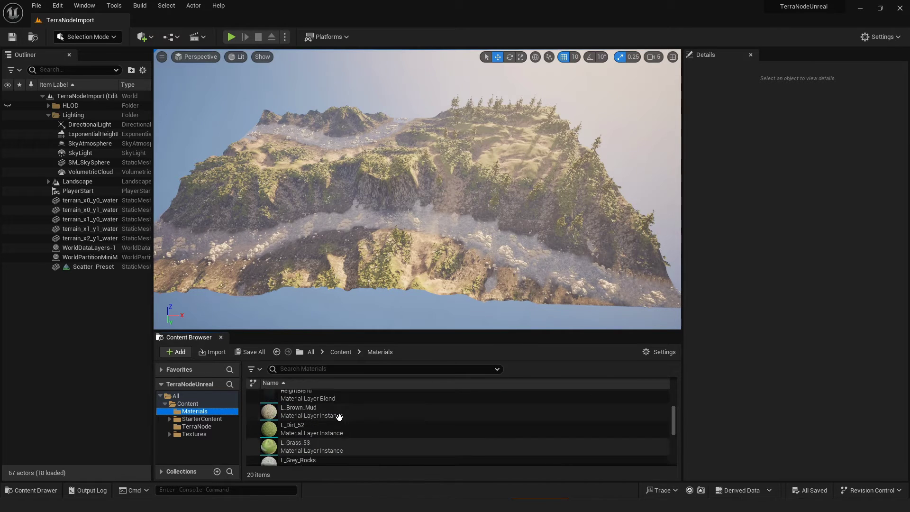
scroll(334, 423, up, 2)
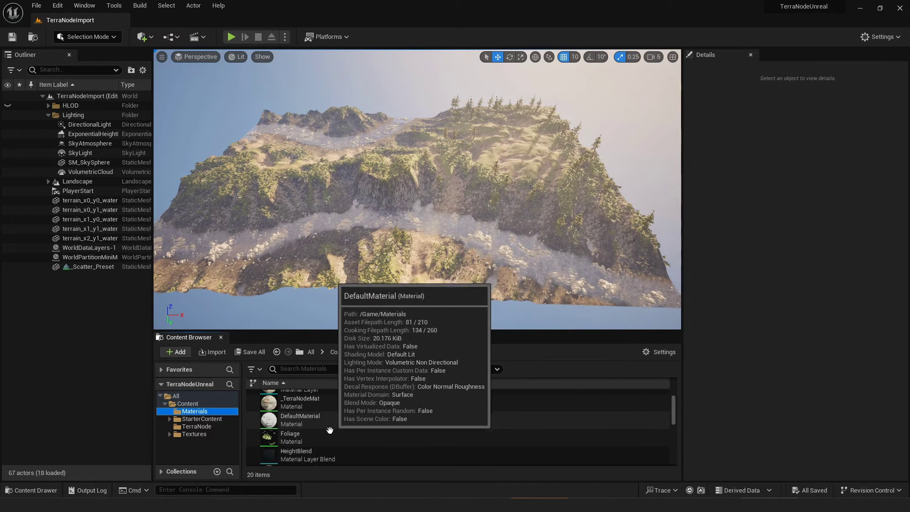
scroll(329, 427, up, 2)
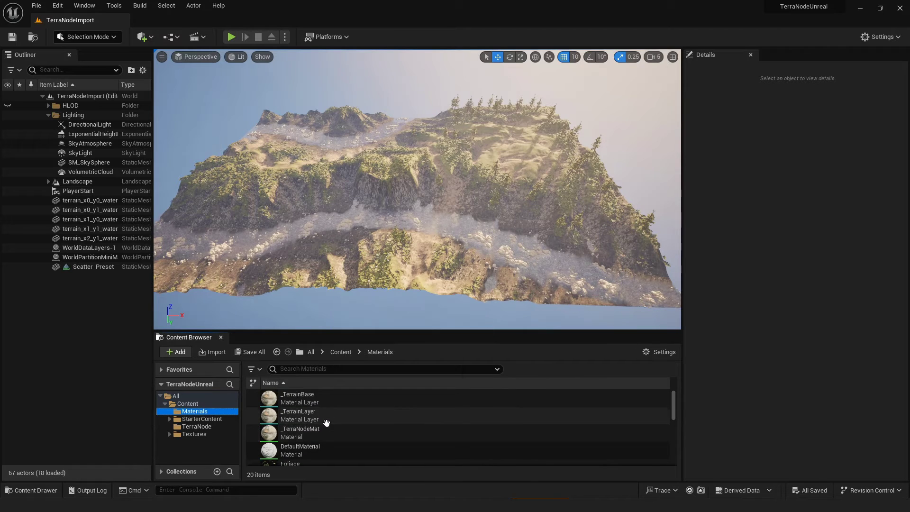
scroll(329, 433, down, 5)
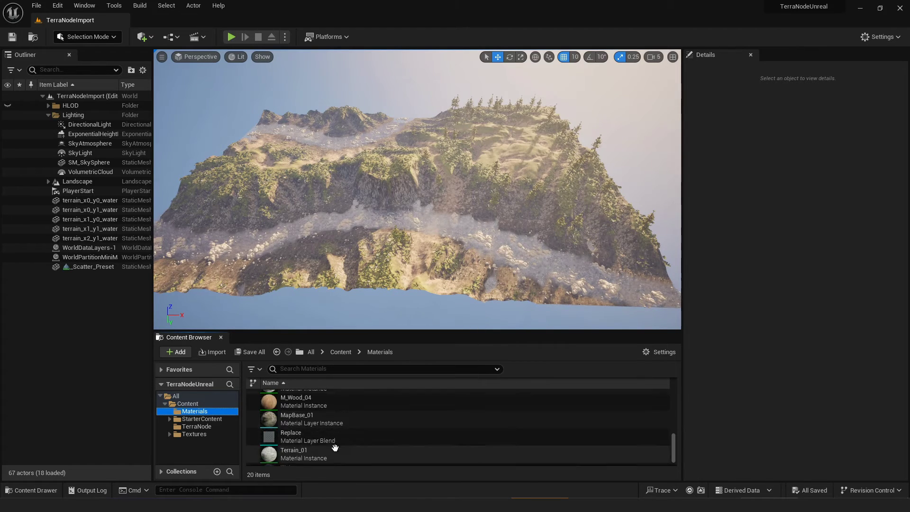
scroll(335, 447, up, 5)
Step: Open the L_Dirt_52 material layer instance, examine its global scalar and texture parameters, and close it
click(304, 434)
scroll(303, 441, up, 1)
scroll(302, 427, down, 3)
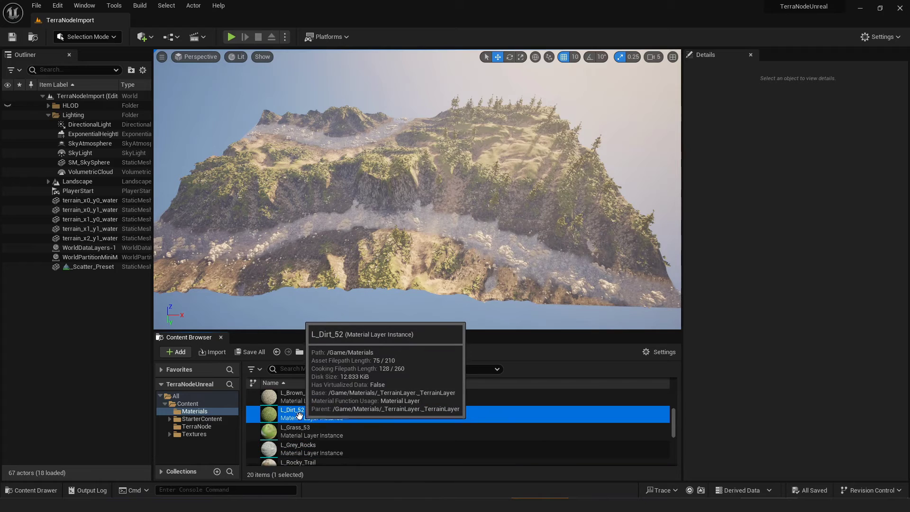
click(725, 247)
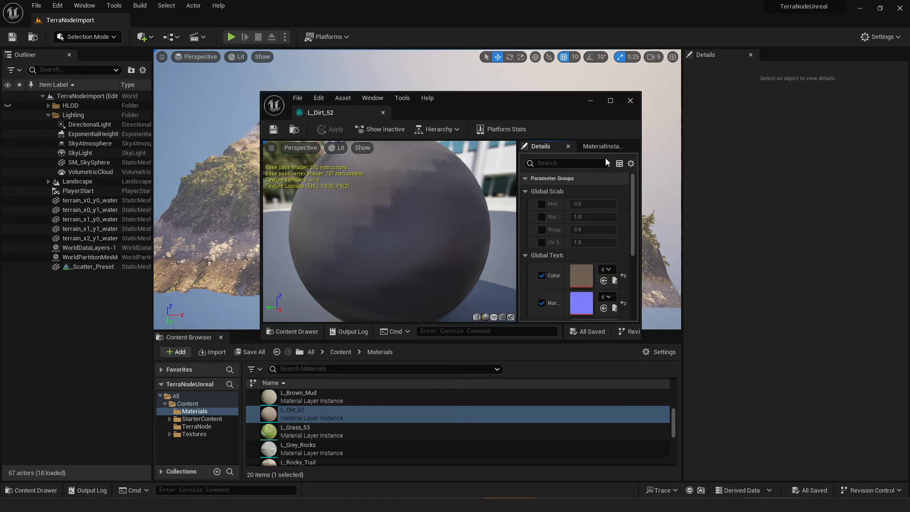
click(631, 101)
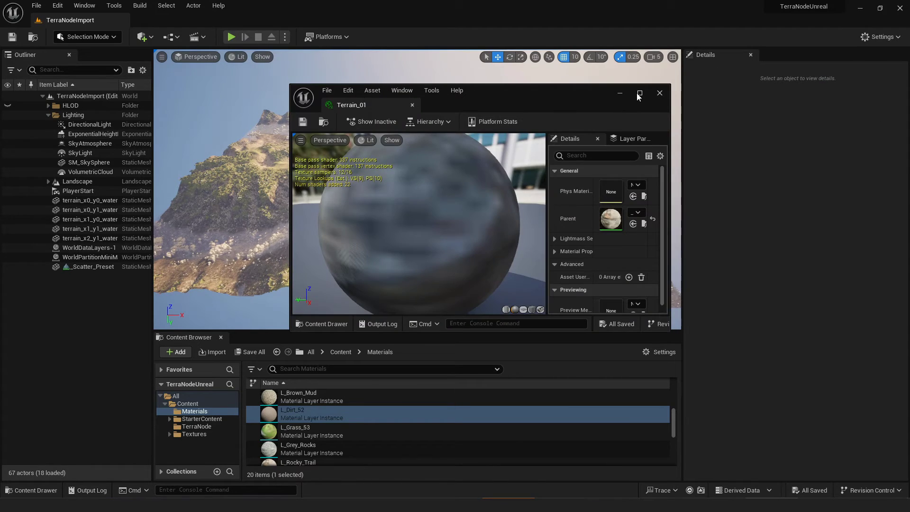
Step: Maximize the Terrain_01 material instance window, show its layer parameters, and collapse the Roads and Background layers
click(639, 94)
click(735, 53)
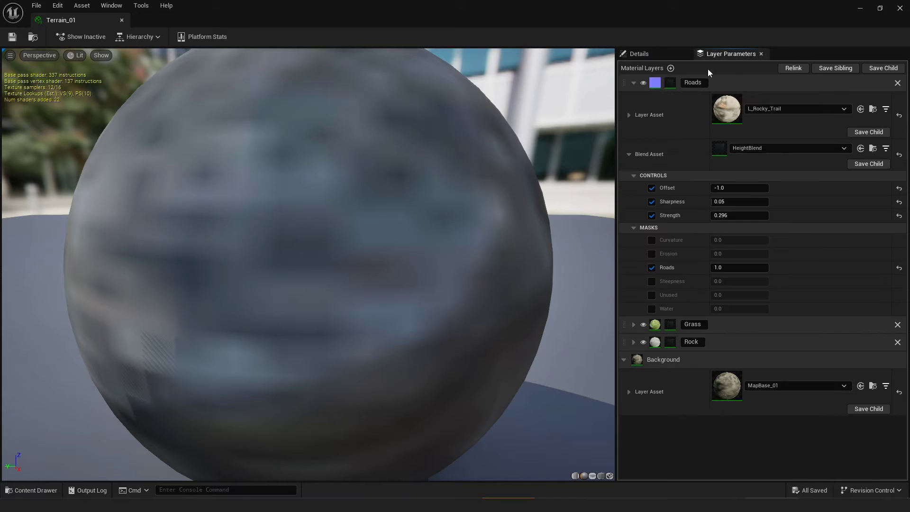
click(634, 83)
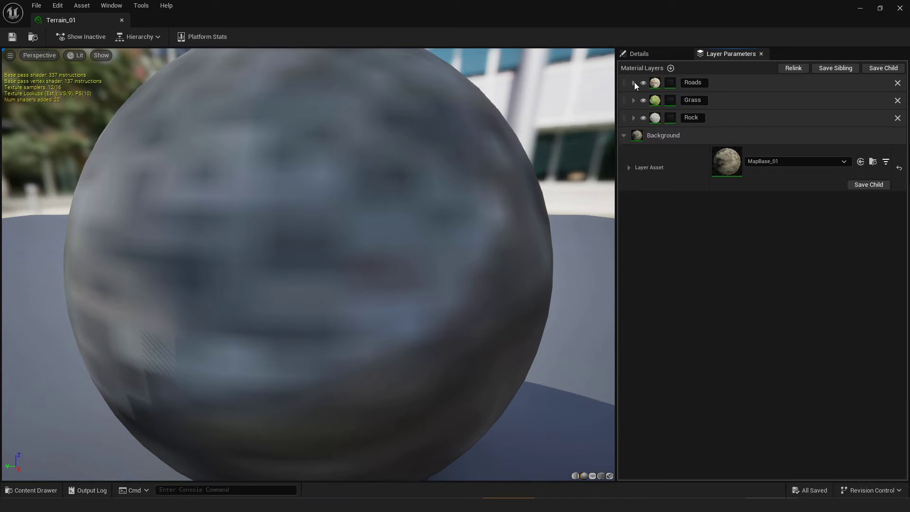
click(625, 136)
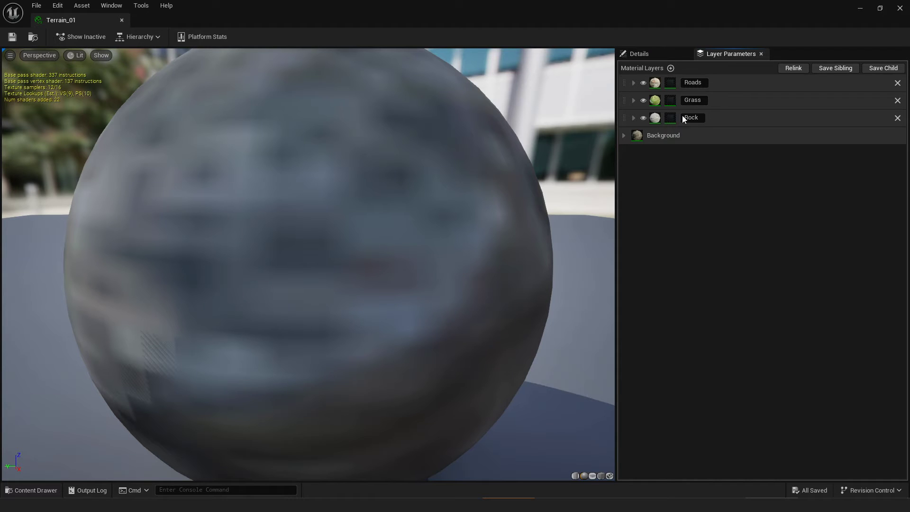
Step: Check the Background layer, then expand the Rock layer and collapse its HeightBlend blend asset settings
click(624, 135)
click(624, 136)
click(637, 117)
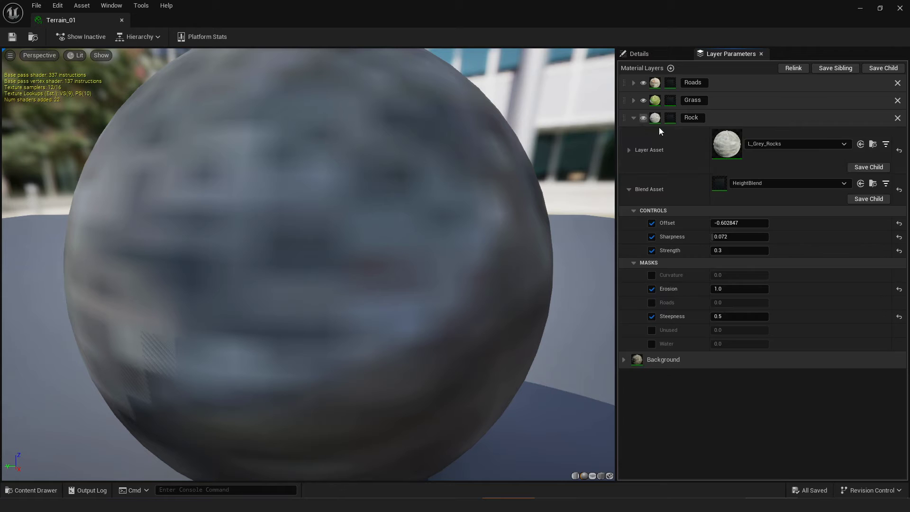
click(630, 189)
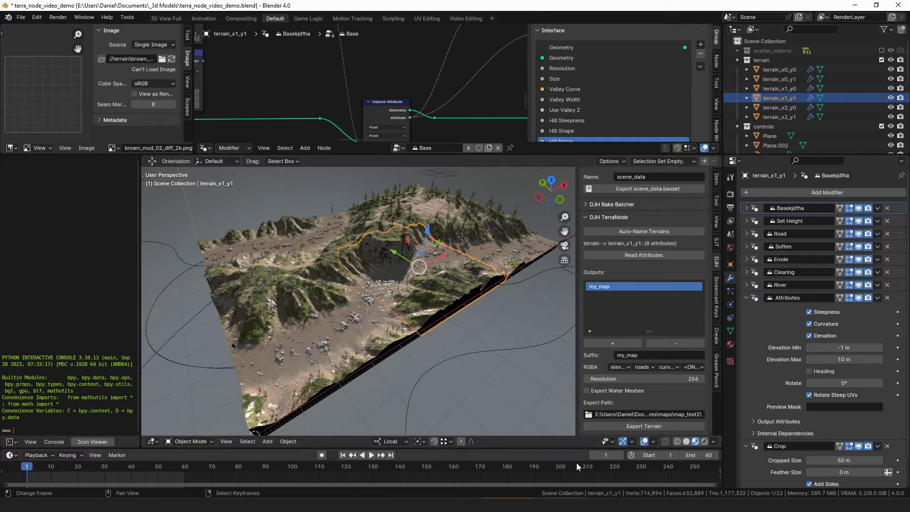
Step: Switch to Blender, show the M Foothills material in the Shader Editor, and examine its height mixing group node
click(205, 148)
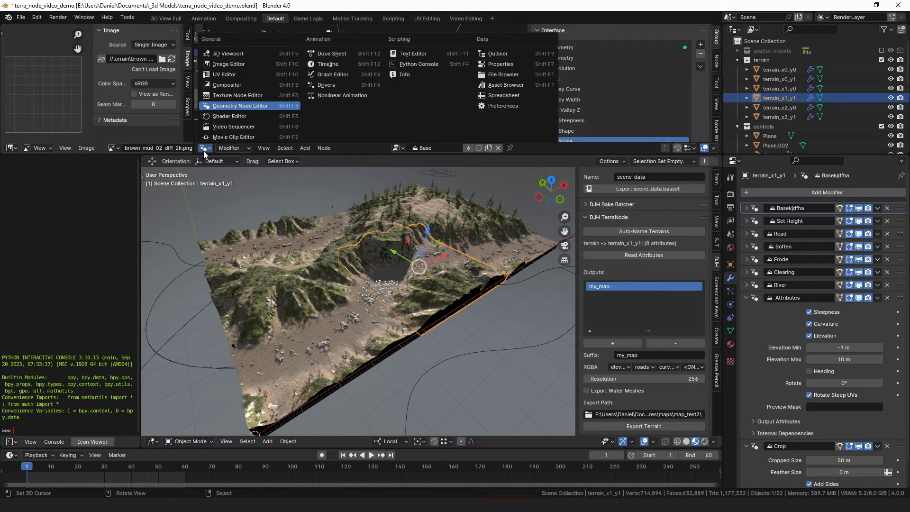
click(246, 117)
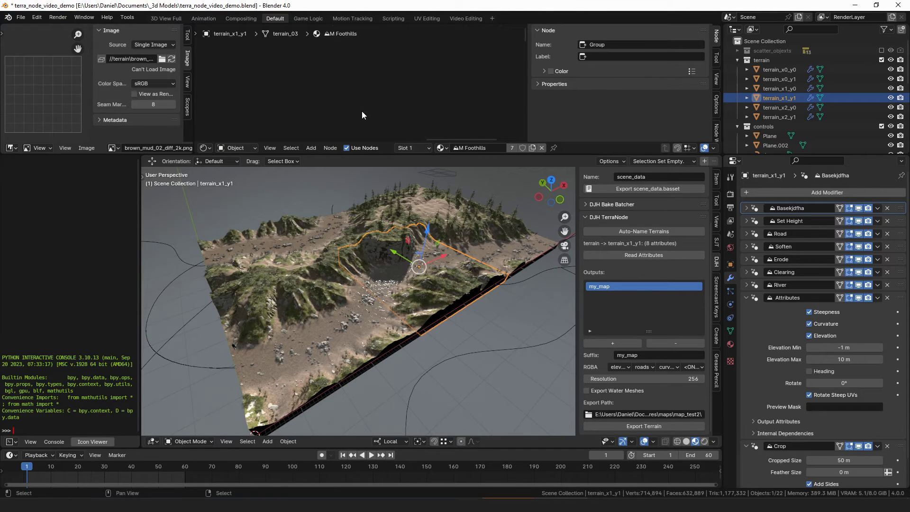
scroll(370, 81, up, 6)
scroll(311, 75, up, 3)
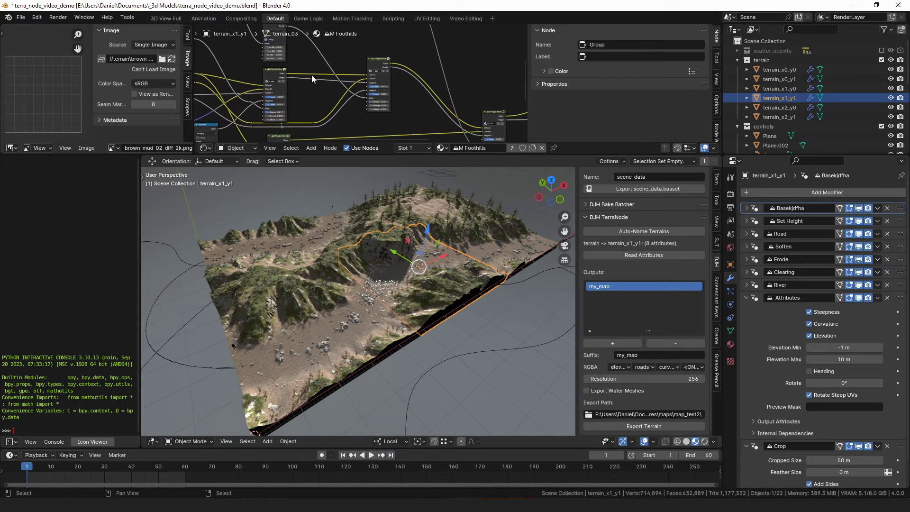
middle_drag(312, 75, 431, 42)
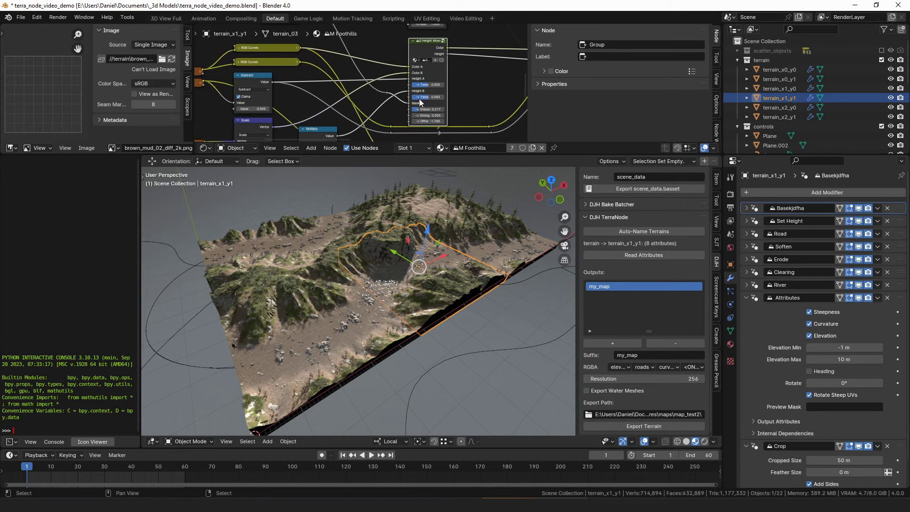
drag(434, 45, 432, 43)
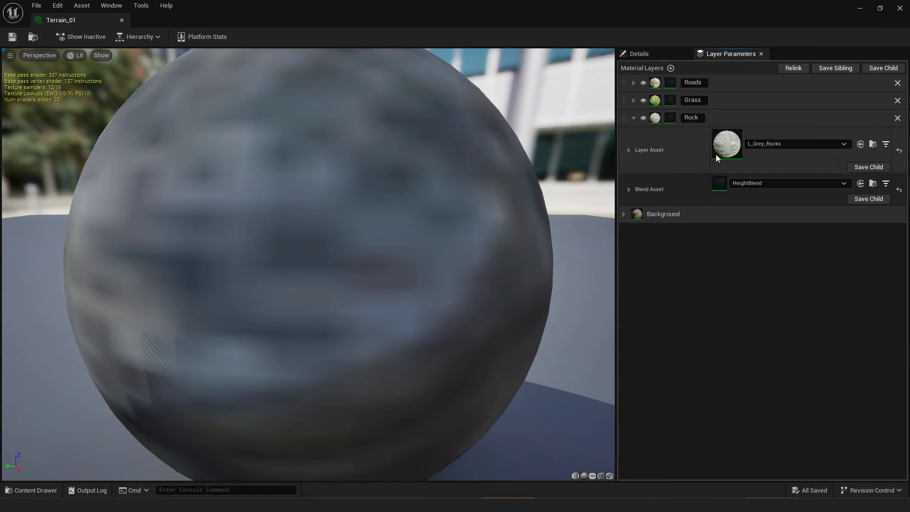
Step: Switch back to Terrain_01 in Unreal Editor, review the Rock layer's HeightBlend controls and masks, and collapse them
click(630, 189)
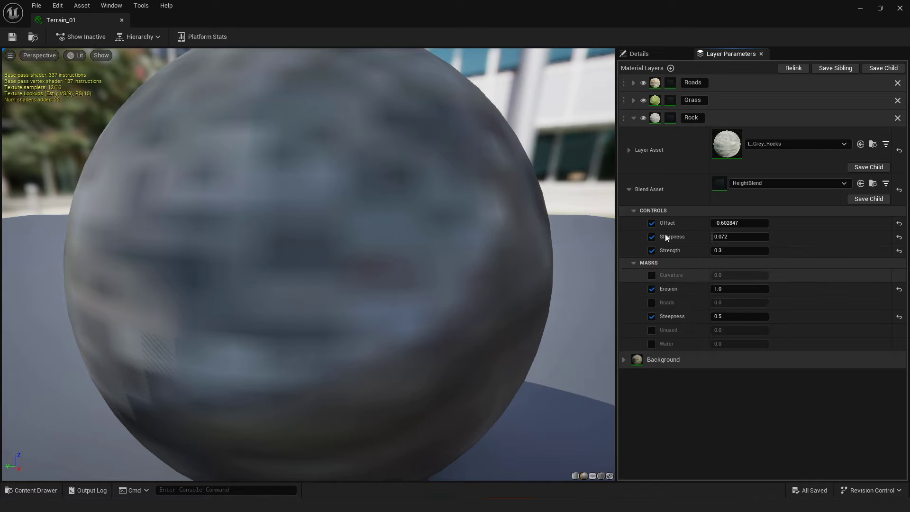
click(634, 263)
click(635, 211)
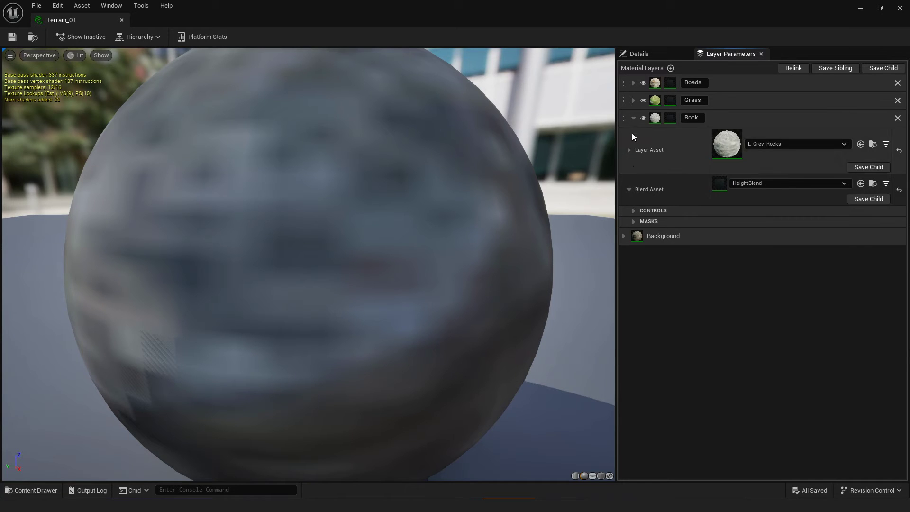
click(634, 118)
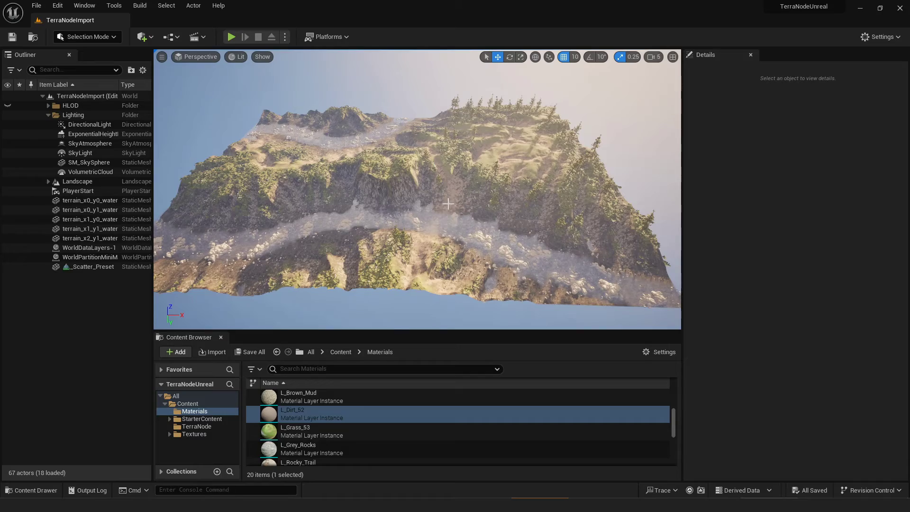
Step: Switch to Landscape Mode, review the new landscape creation settings and their Z scale, and return to Selection Mode
right_drag(448, 204, 404, 114)
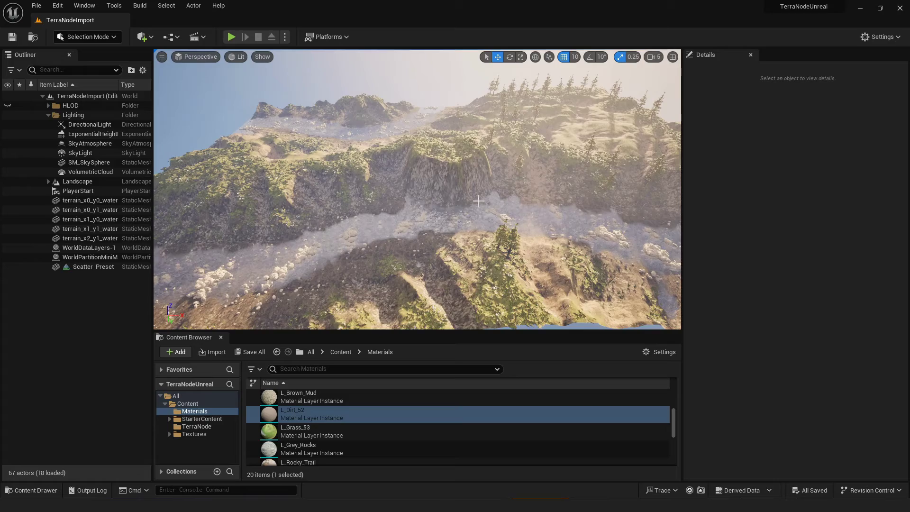
right_drag(461, 209, 479, 212)
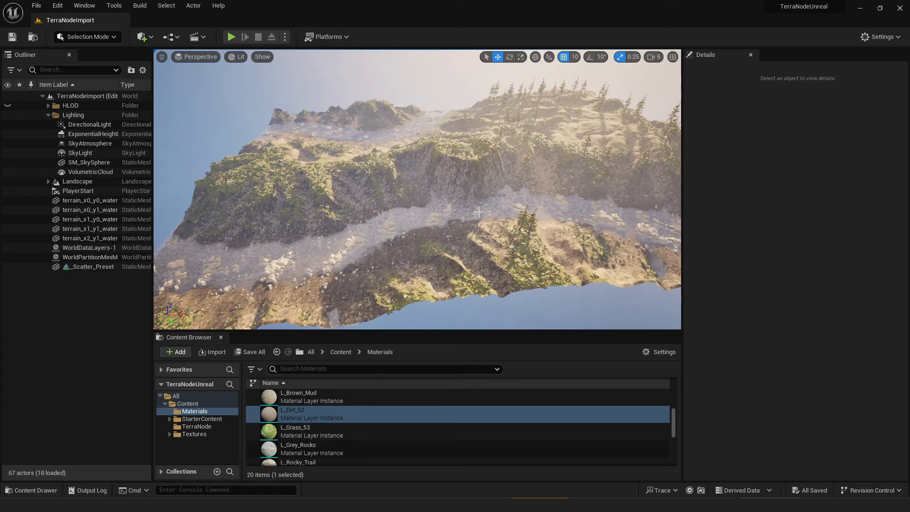
click(105, 37)
click(99, 60)
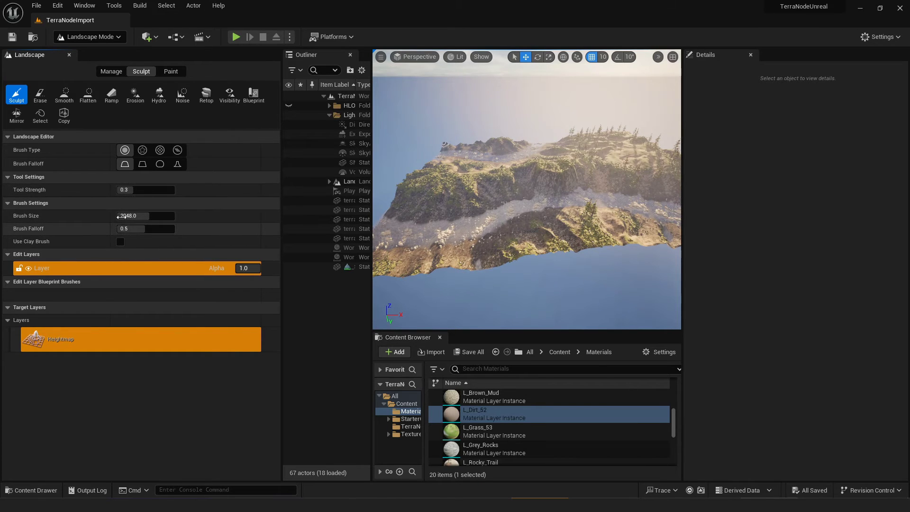
click(118, 75)
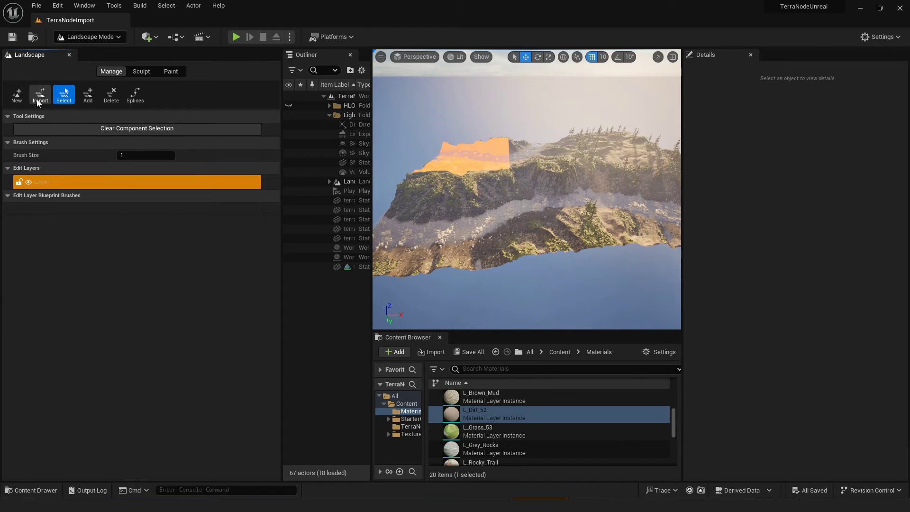
click(42, 97)
click(17, 95)
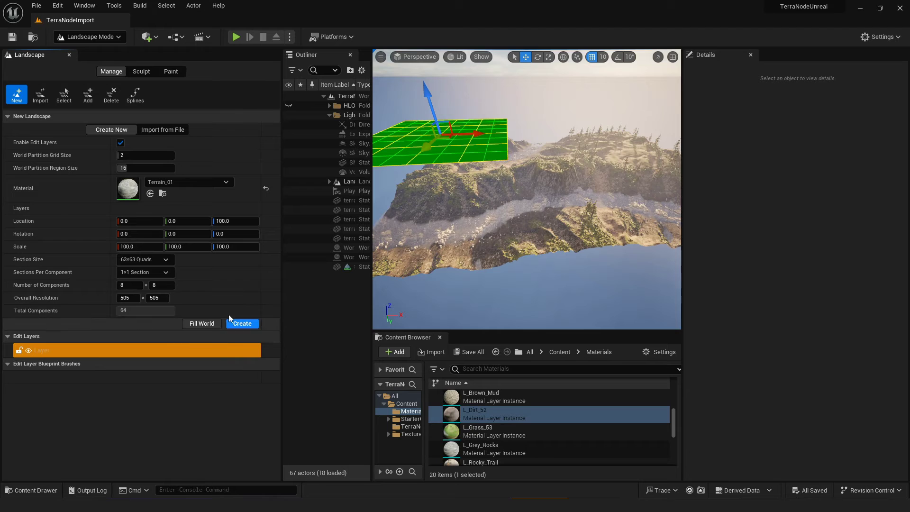
click(237, 246)
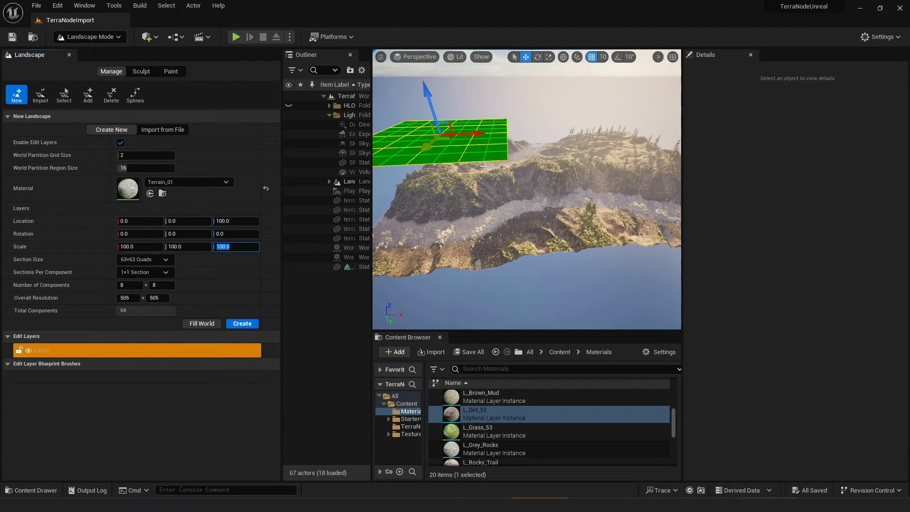
click(69, 58)
click(113, 37)
click(81, 53)
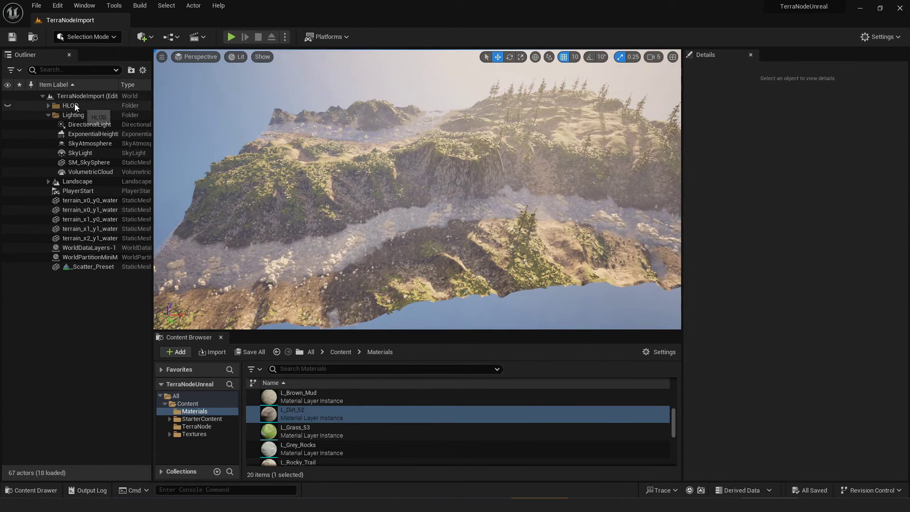
Step: Select the Landscape actor, set its Z scale to 100, and look over the vertically stretched terrain
click(73, 183)
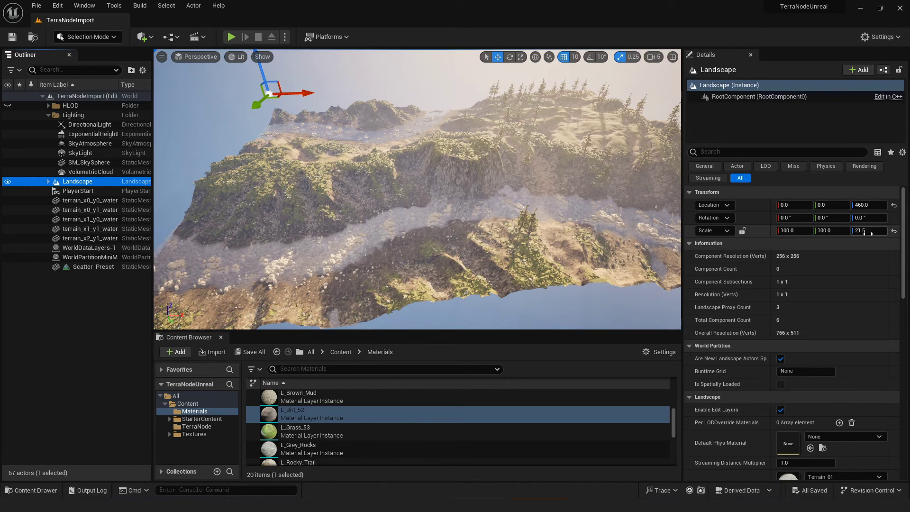
click(871, 233)
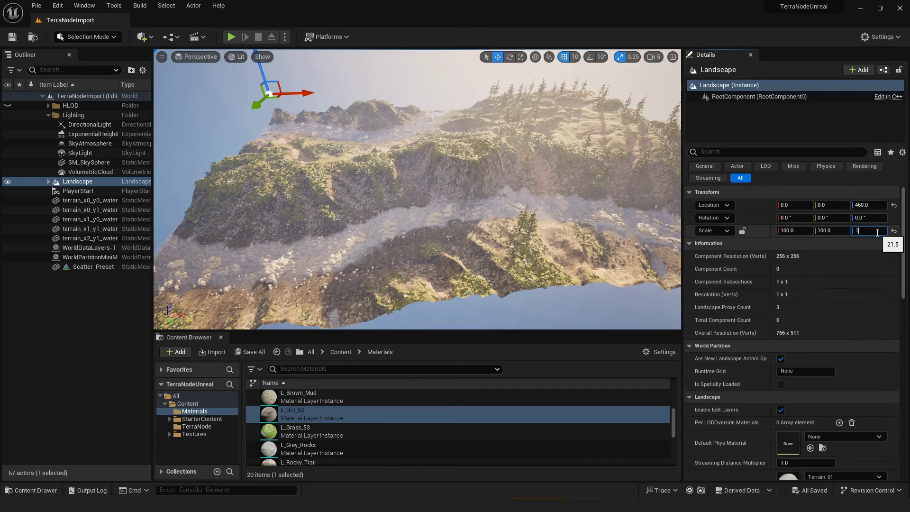
text(100)
key(Return)
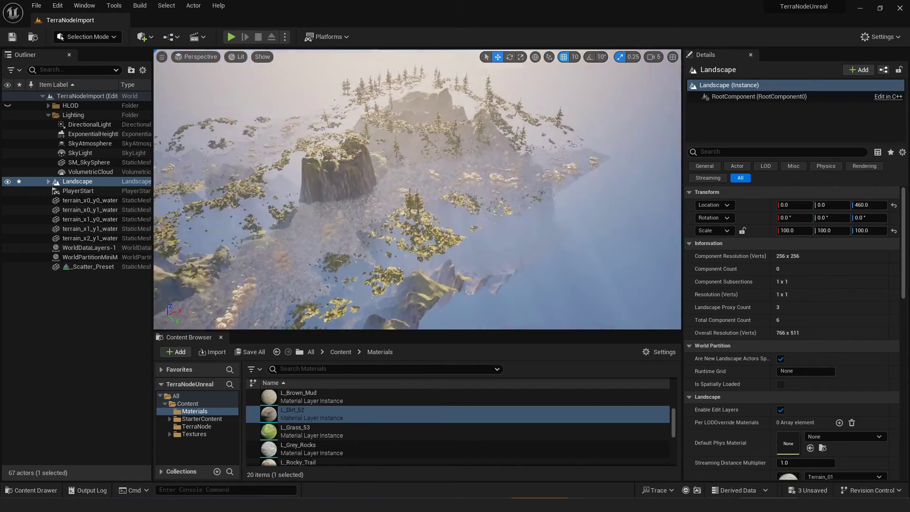
right_drag(418, 213, 434, 158)
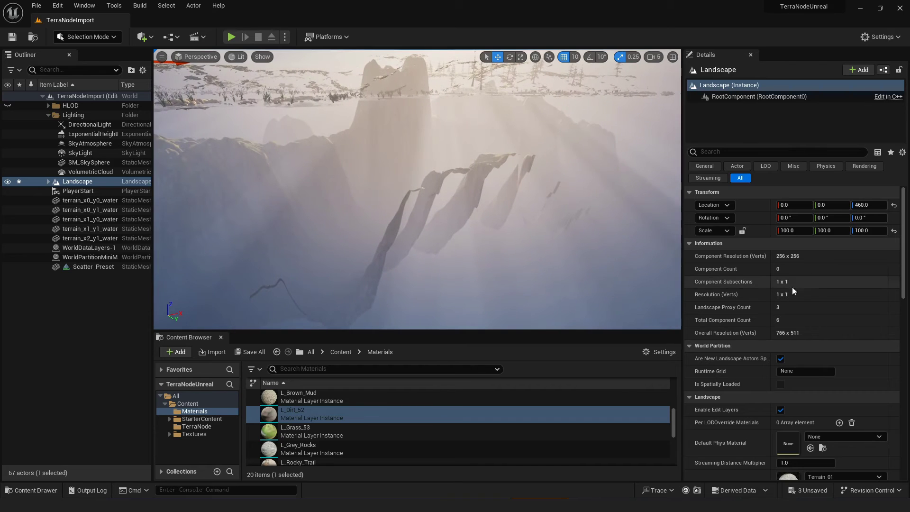
Step: Set the Landscape's Z scale to 21.5 and inspect the terrain from a distance and at ground level
click(878, 228)
text(2)
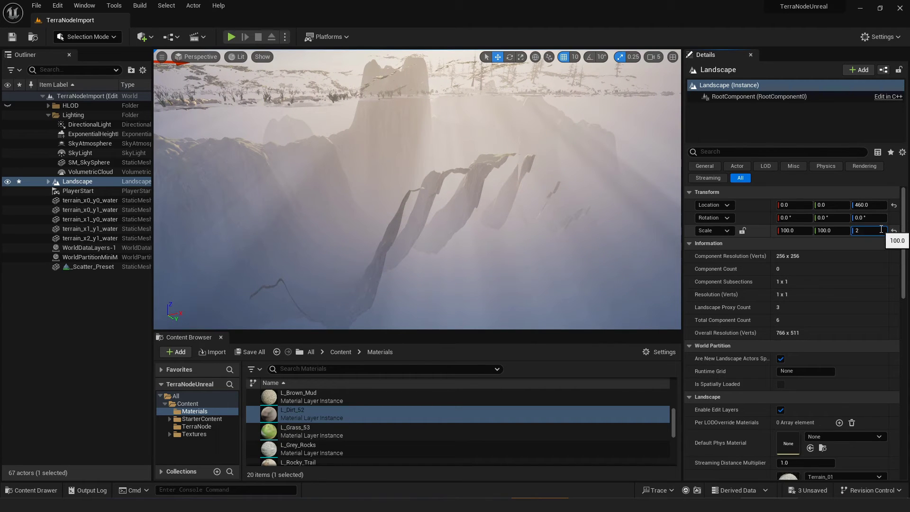
text(1.5)
key(Return)
right_drag(417, 190, 417, 237)
right_drag(452, 177, 452, 177)
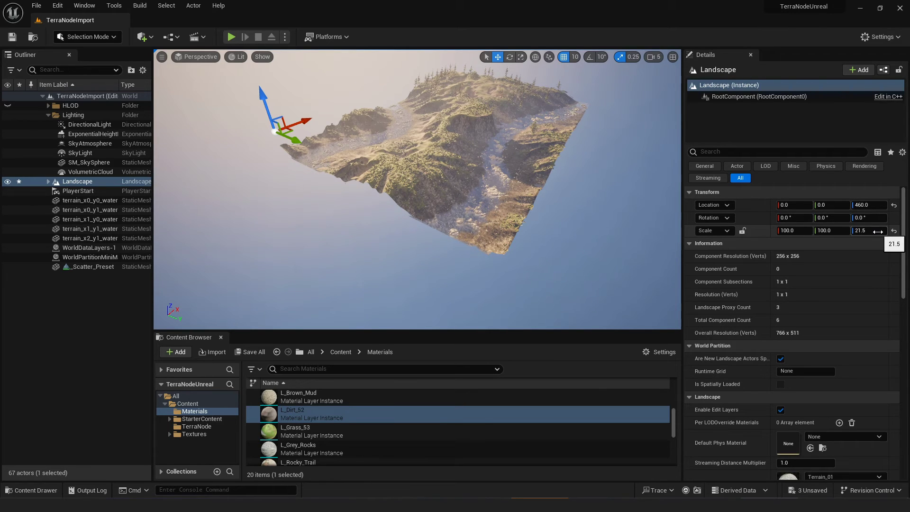
scroll(417, 190, up, 3)
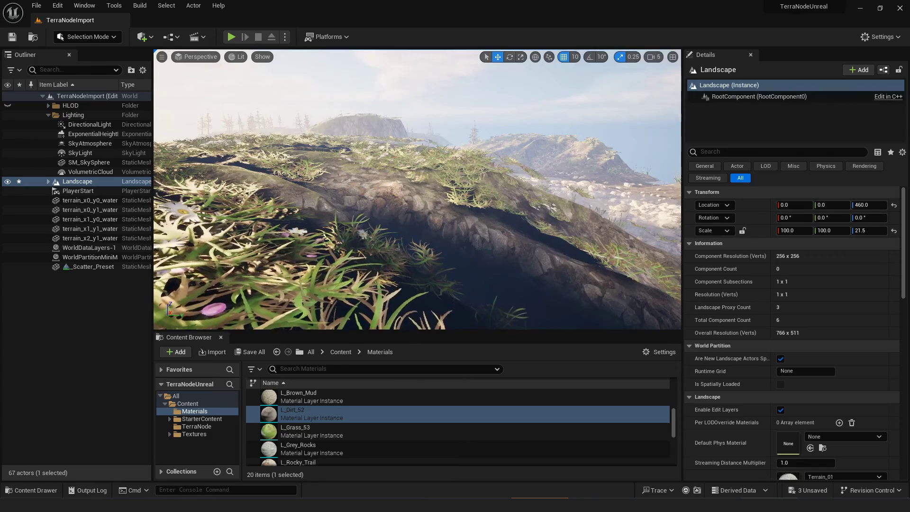
key(f)
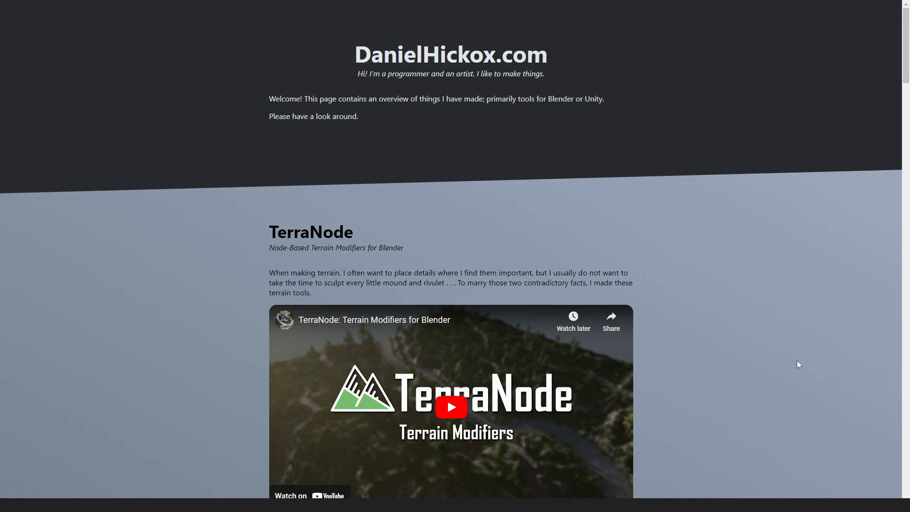
Step: On the developer's website in the browser, read through the TerraNode section and open its More Info page
scroll(759, 287, down, 1)
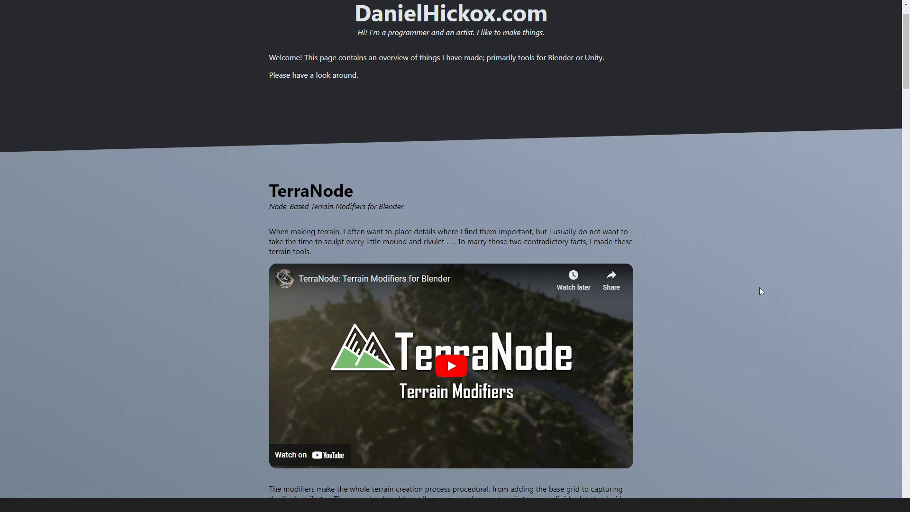
scroll(745, 285, down, 2)
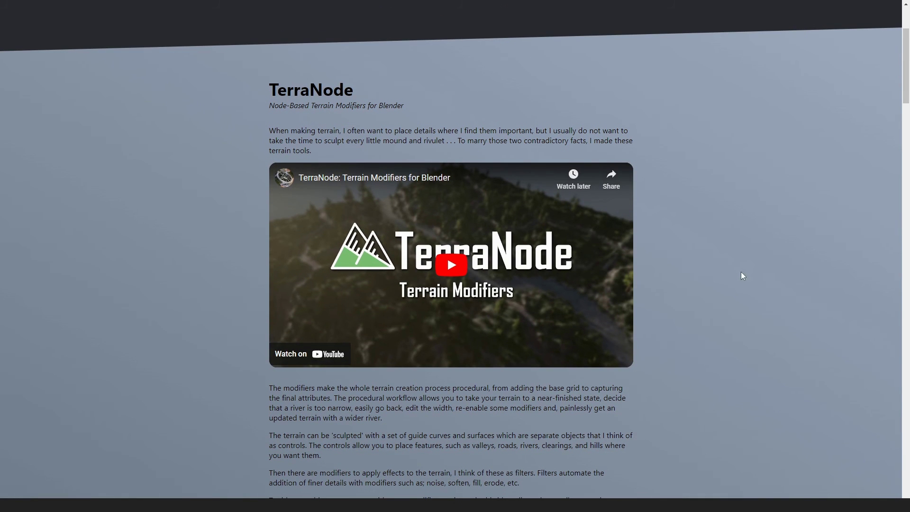
scroll(741, 273, up, 3)
scroll(646, 197, down, 3)
scroll(462, 283, down, 6)
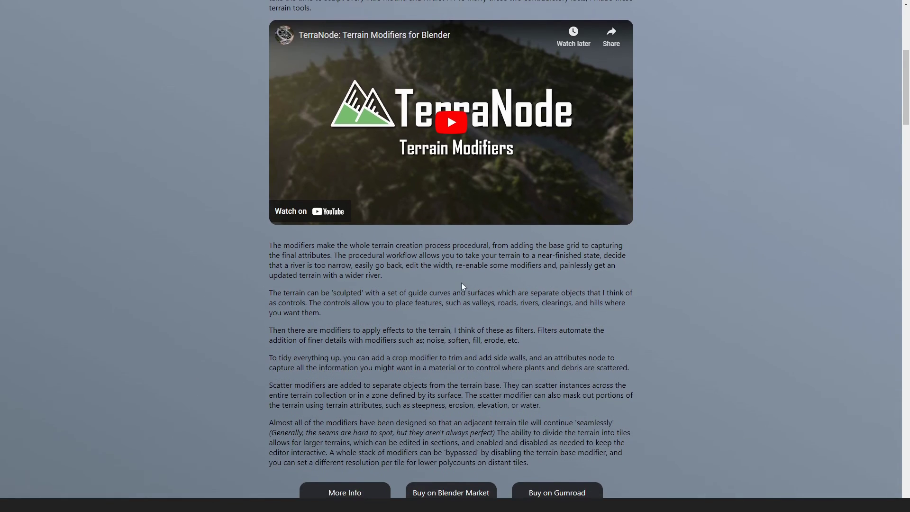
click(377, 355)
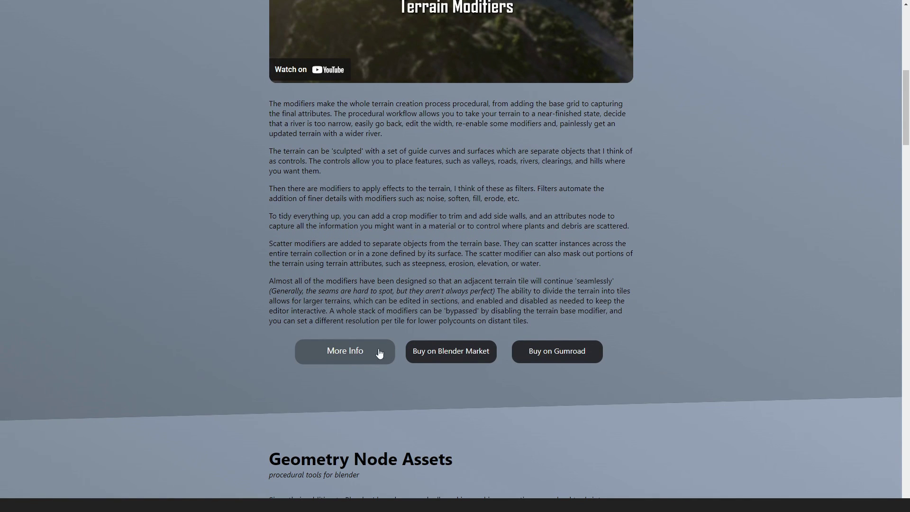
Step: Go to Modifier Details on the TerraNode page, read through the River modifier's properties, and close its description
scroll(398, 266, down, 20)
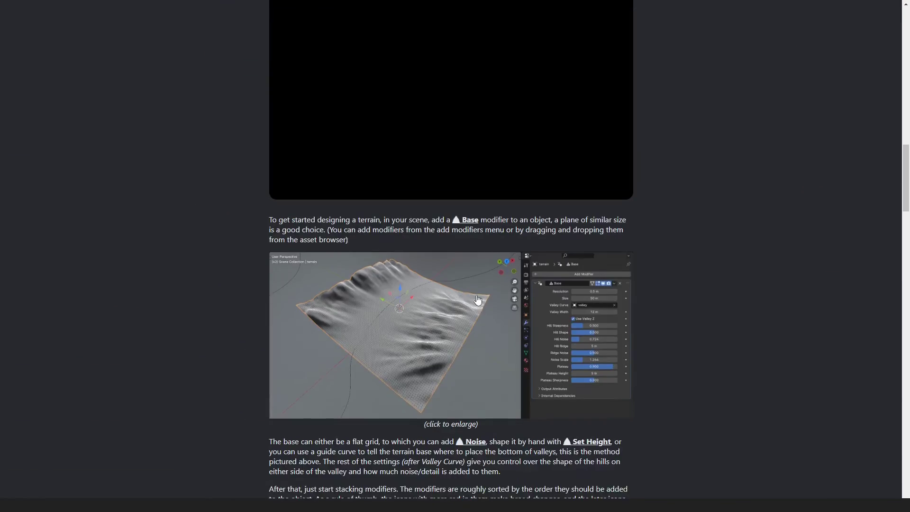
scroll(482, 325, down, 20)
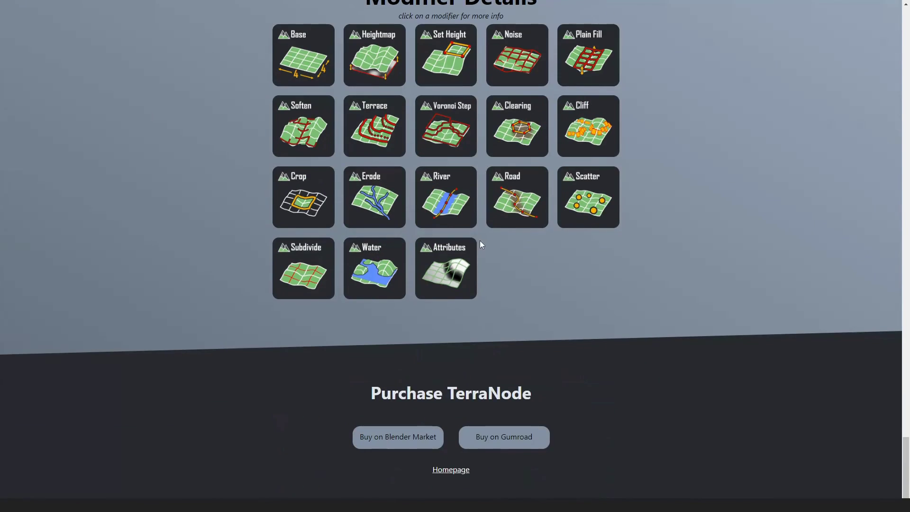
click(448, 180)
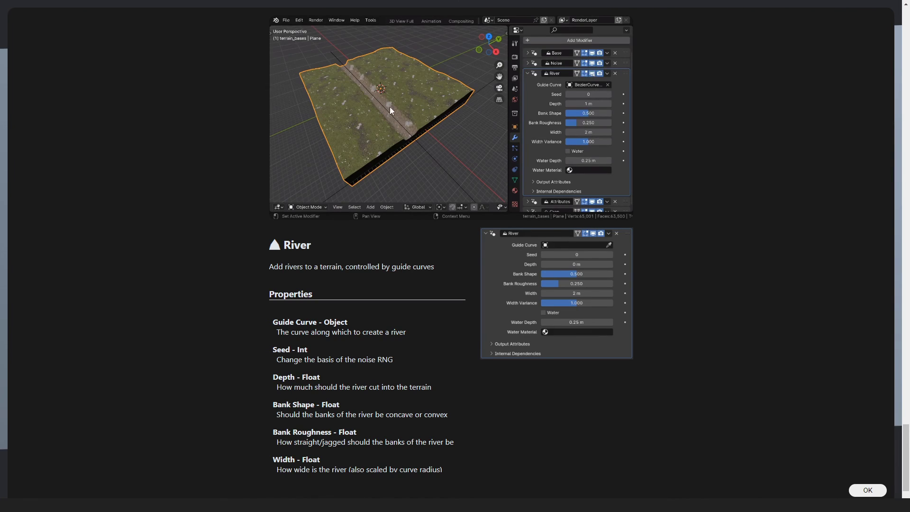
scroll(319, 314, down, 5)
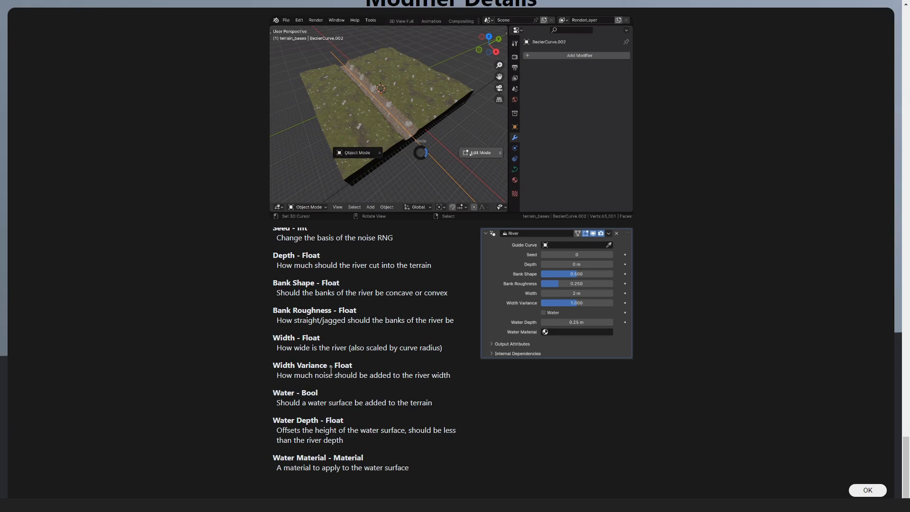
click(867, 490)
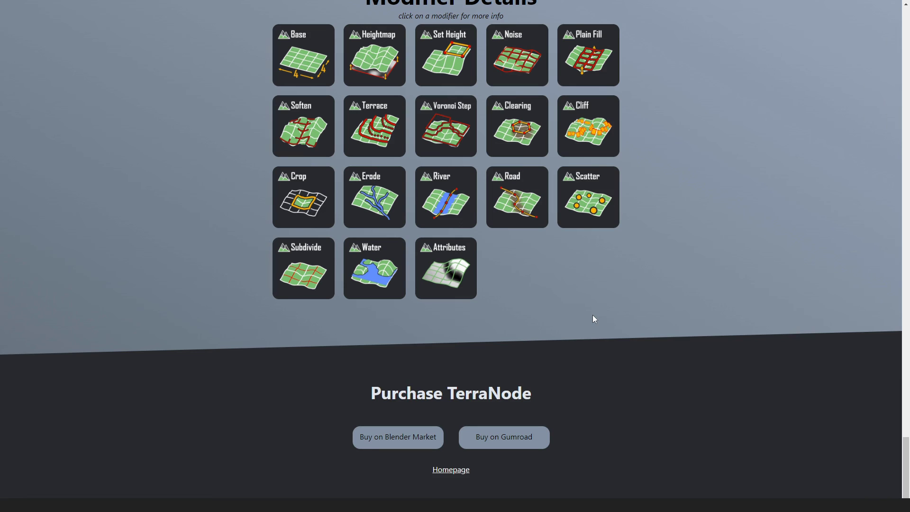